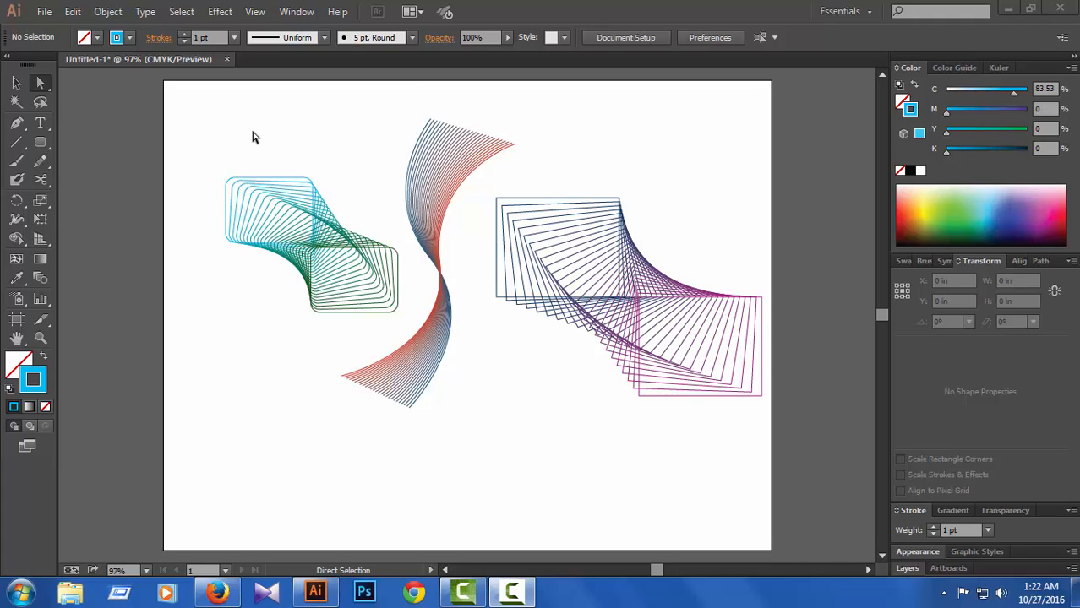
# Step: Create a new landscape Letter document, 11 by 8.5 in, with one artboard and CMYK color mode
pyautogui.click(44, 12)
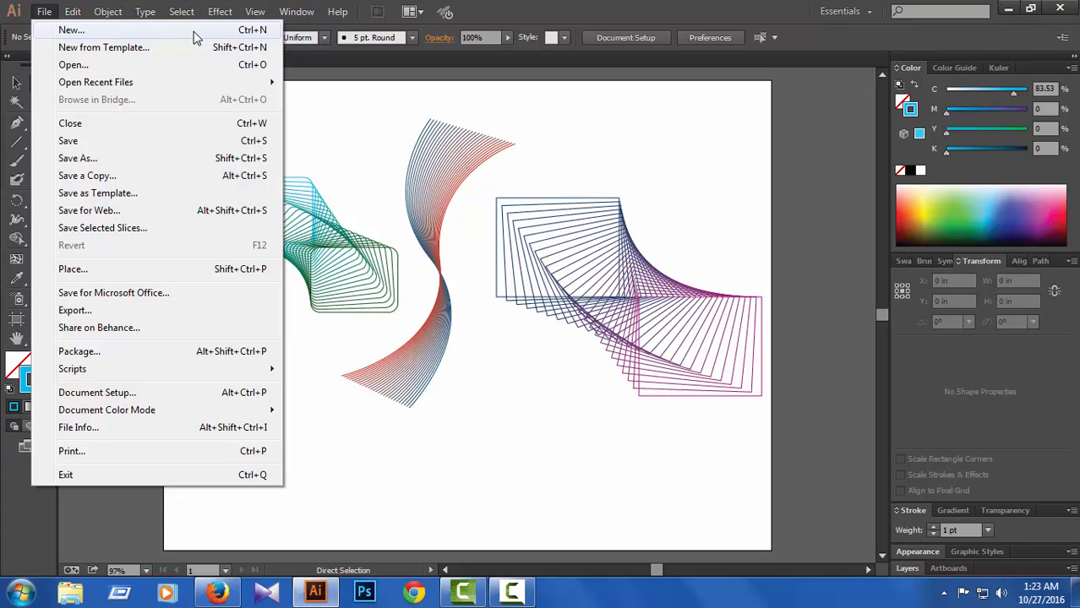
pyautogui.click(82, 32)
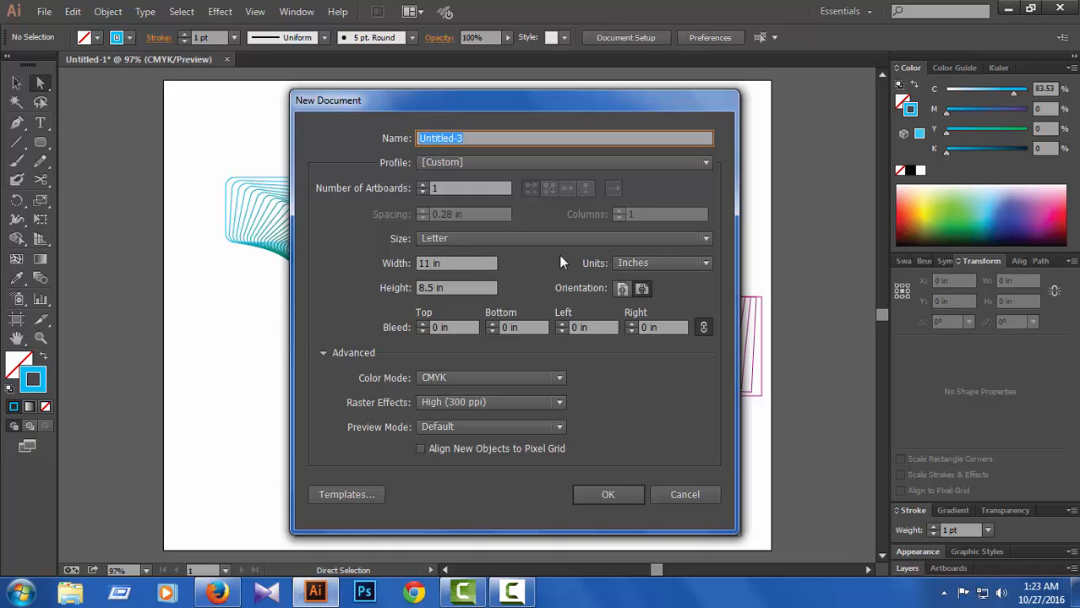
pyautogui.click(704, 240)
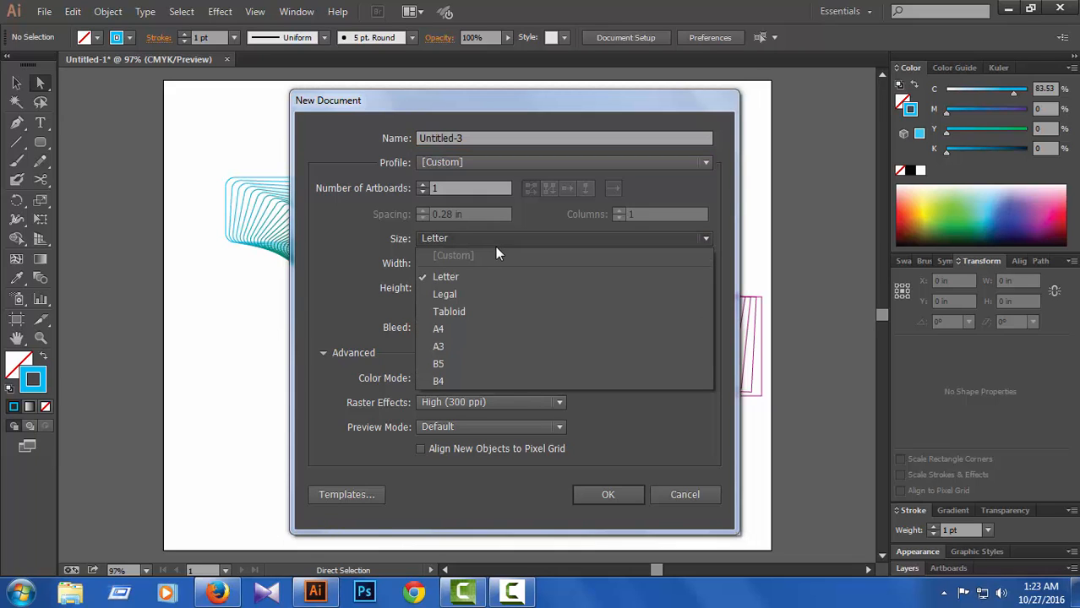
pyautogui.click(462, 238)
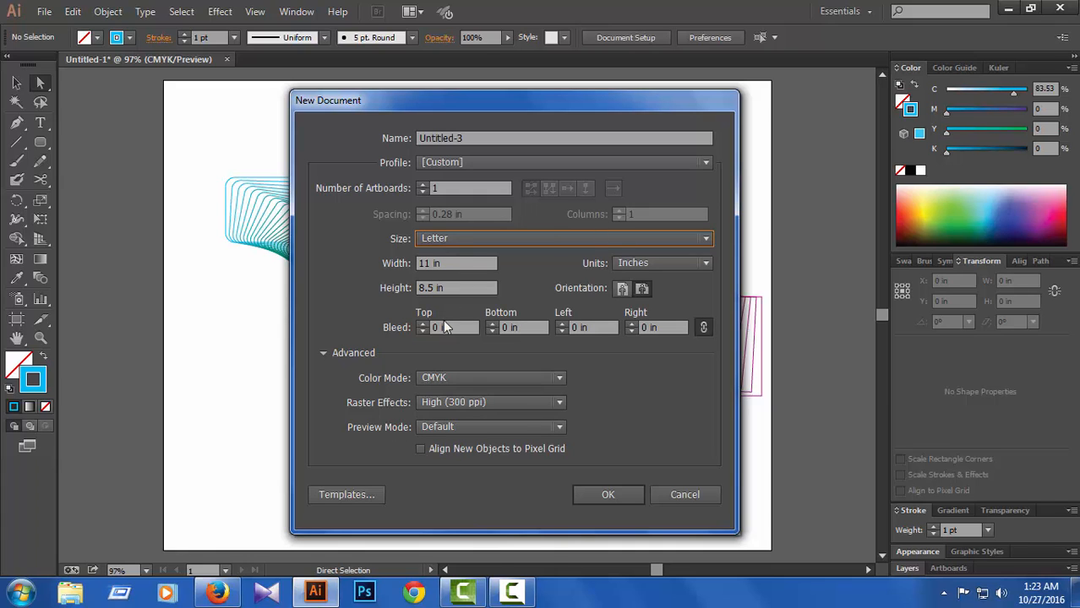
pyautogui.click(601, 497)
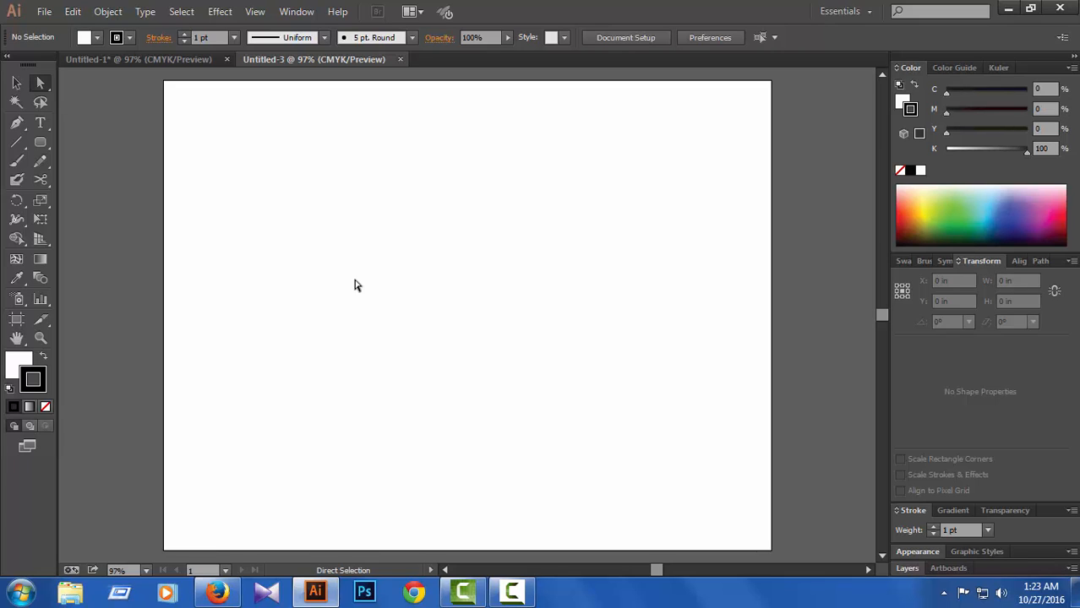
# Step: Draw a vertical S-shaped curve with the Pen tool near the artboard's center, about 0.78 in wide and 6.87 in tall
pyautogui.click(17, 123)
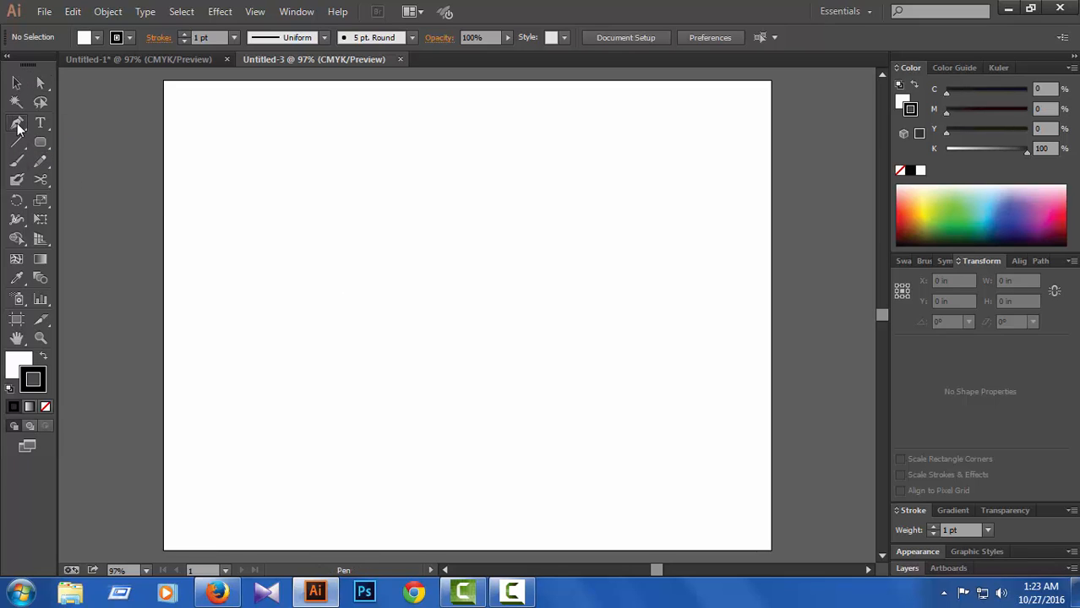
pyautogui.click(467, 122)
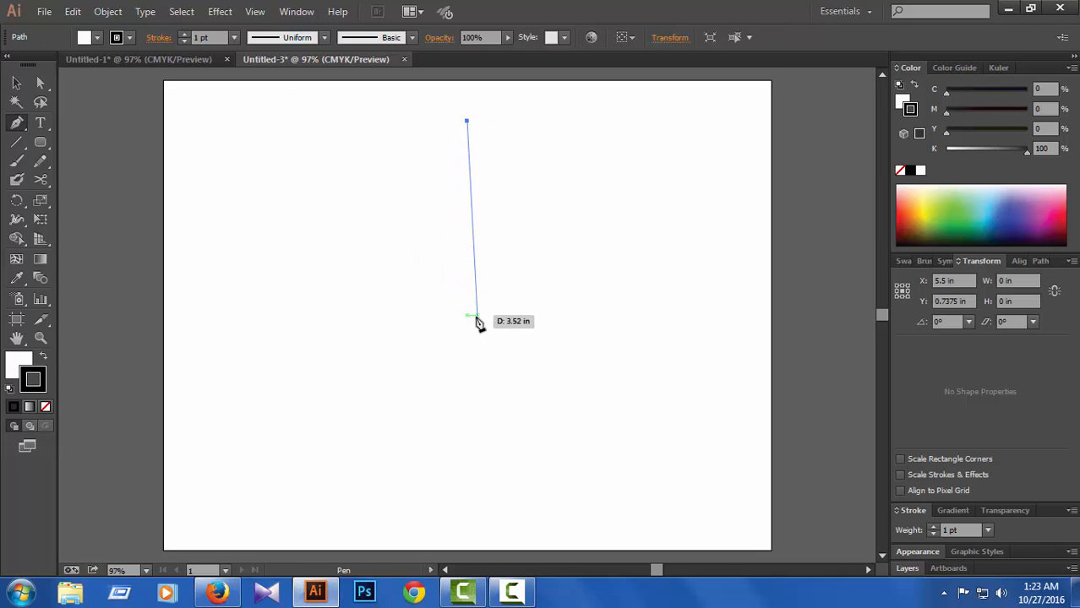
pyautogui.moveTo(467, 302); pyautogui.dragTo(520, 381)
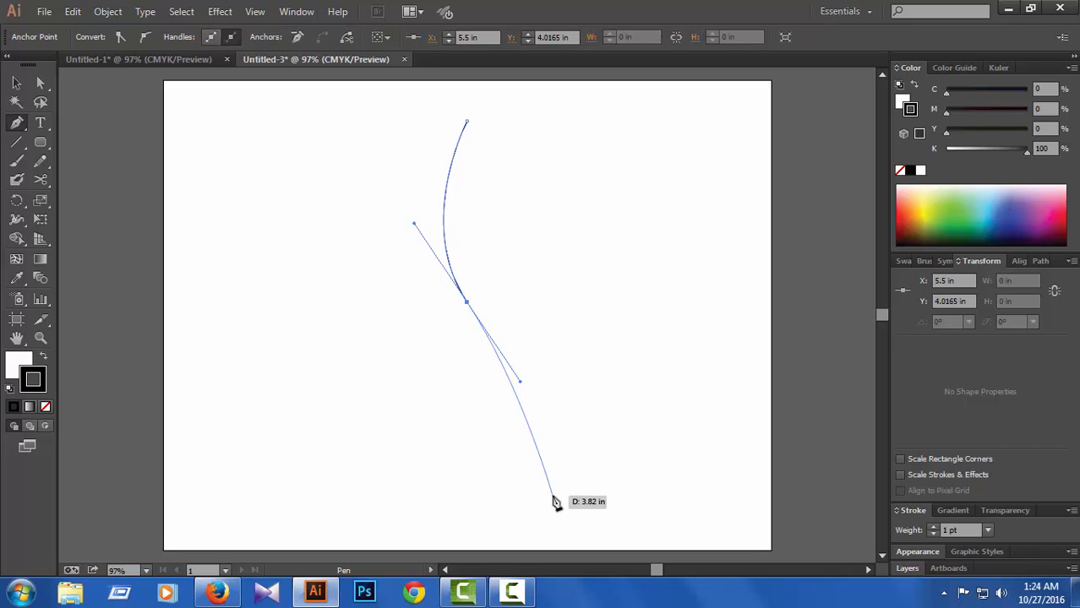
pyautogui.click(450, 502)
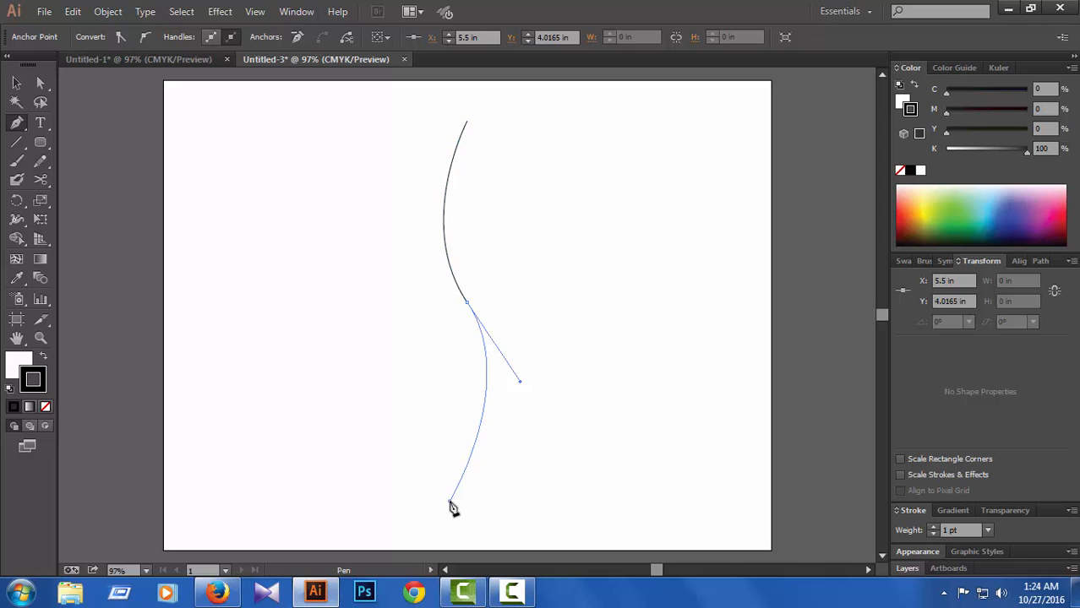
pyautogui.click(40, 82)
pyautogui.click(651, 310)
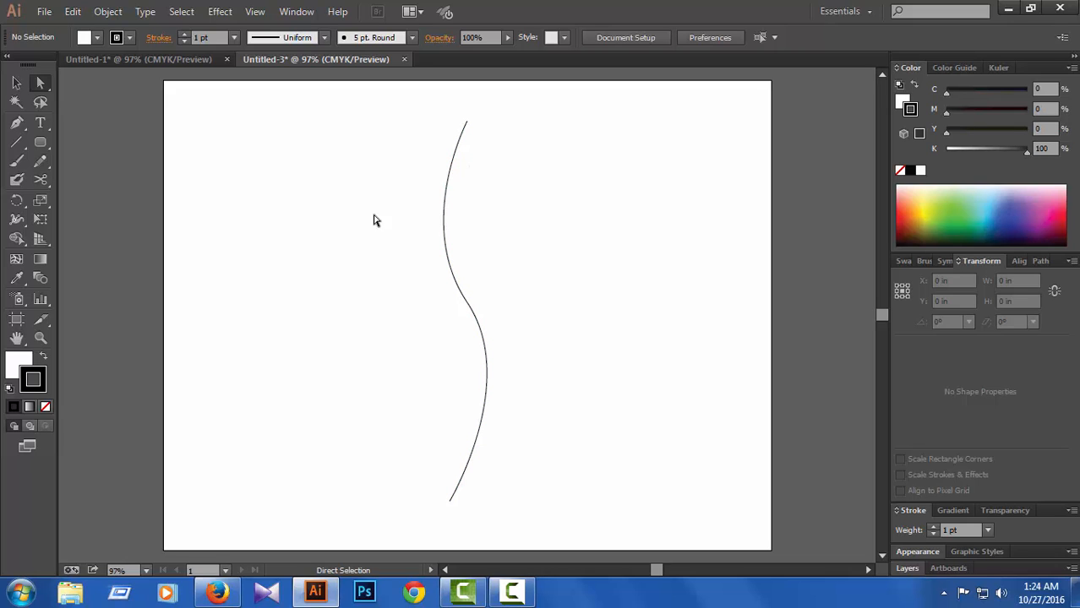
# Step: Duplicate the S-shaped curve, placing the copy about 2 in to the right of the original
pyautogui.click(445, 216)
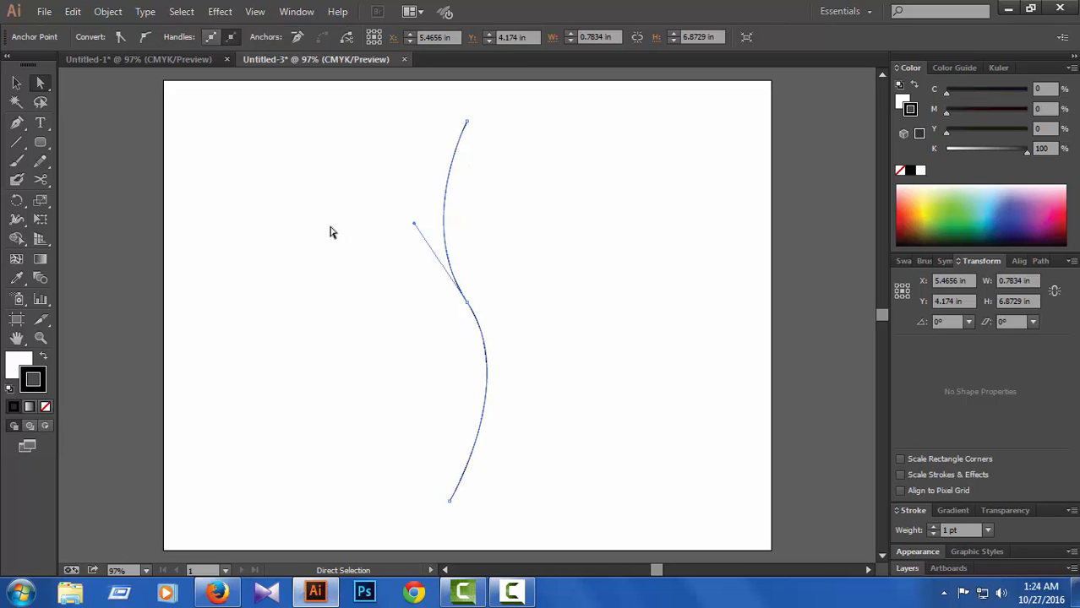
pyautogui.click(16, 82)
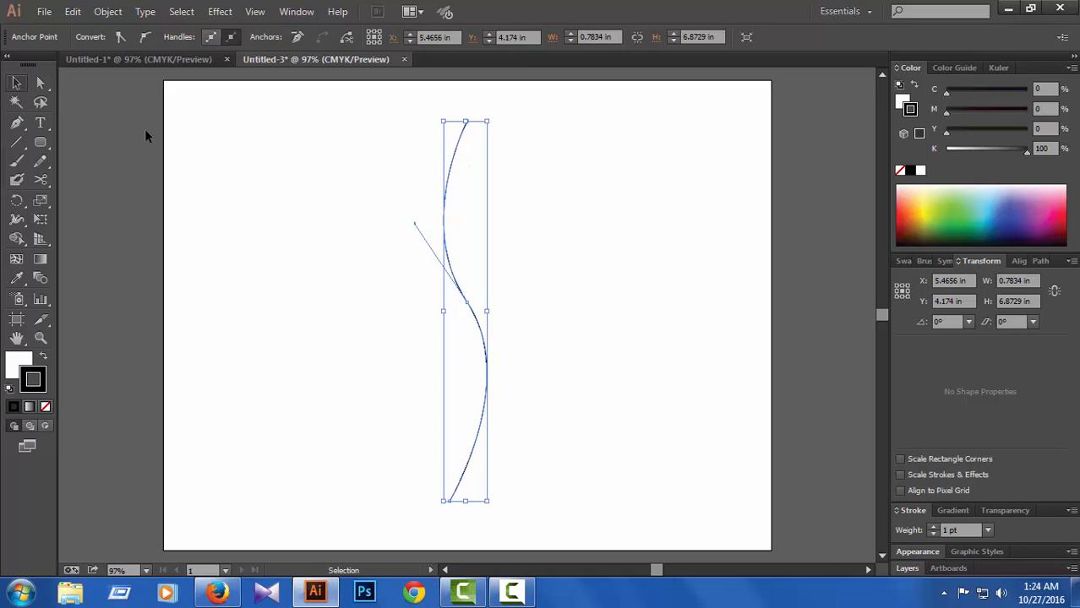
pyautogui.rightClick(461, 296)
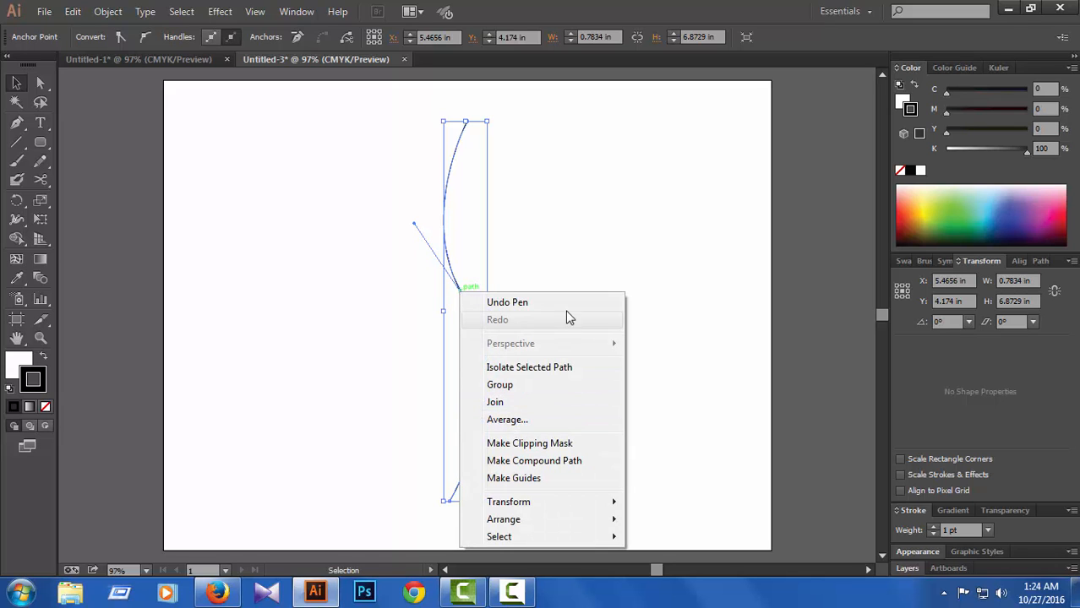
pyautogui.click(591, 66)
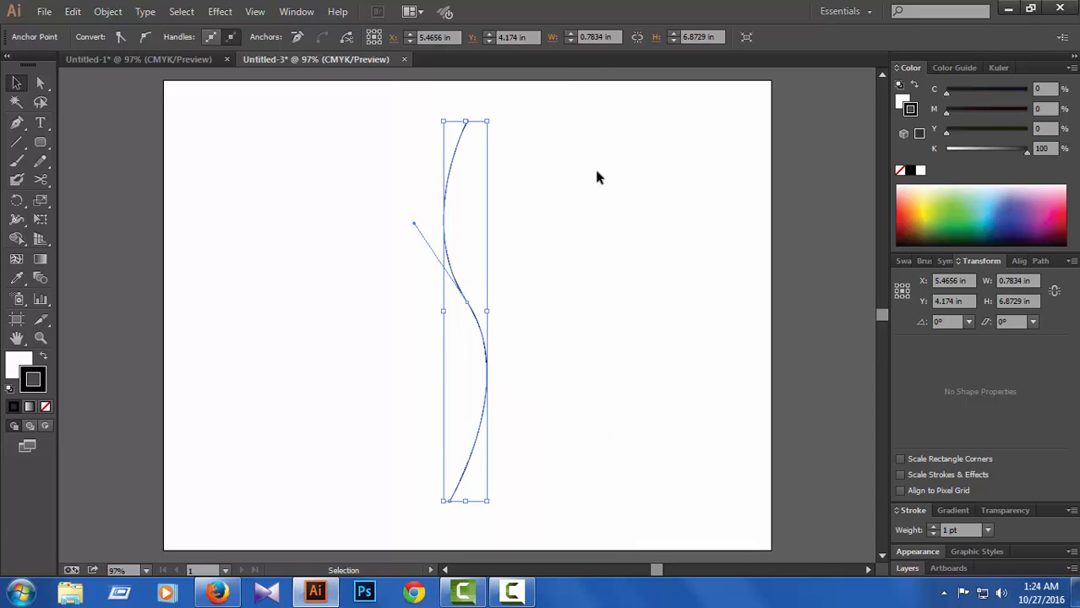
pyautogui.press('a')
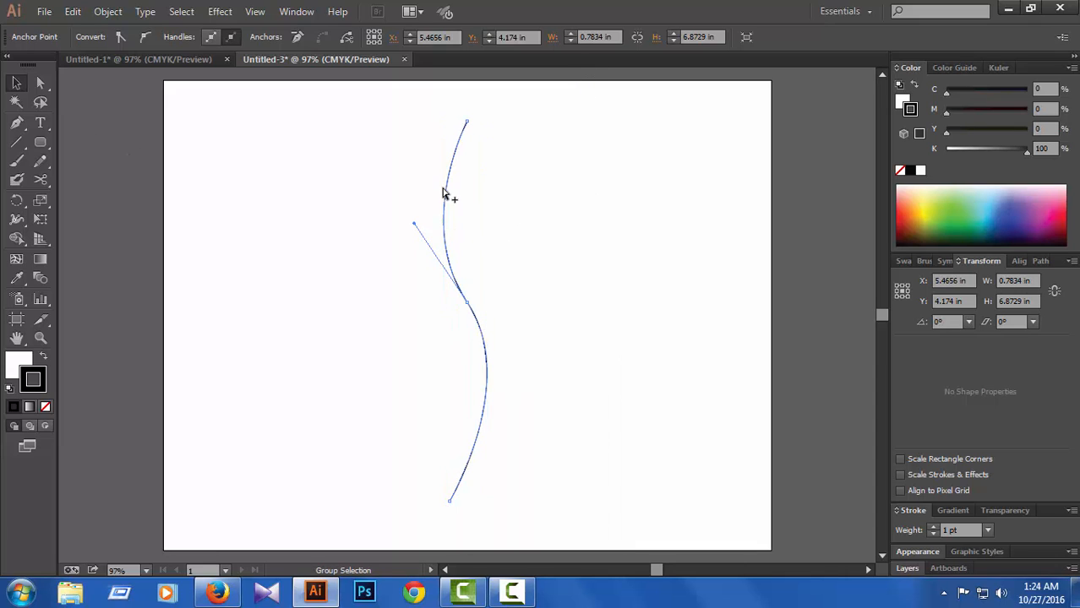
pyautogui.keyDown('alt'); pyautogui.moveTo(451, 209); pyautogui.dragTo(552, 210); pyautogui.keyUp('alt')
pyautogui.press('v')
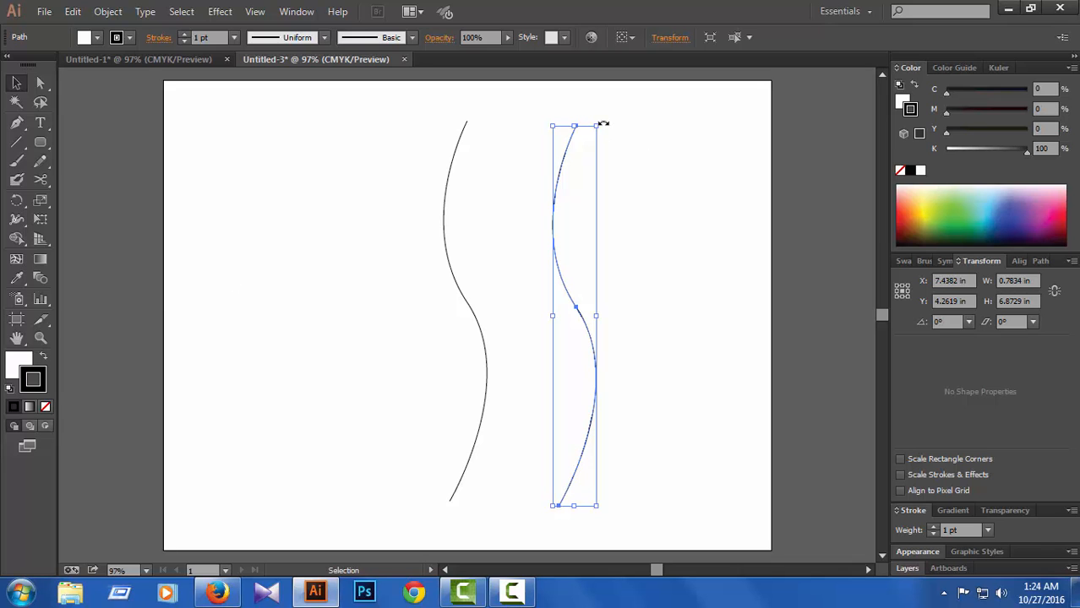
# Step: Rotate the copied curve clockwise and move it over the original so the two cross near their middles
pyautogui.moveTo(601, 126); pyautogui.dragTo(648, 171)
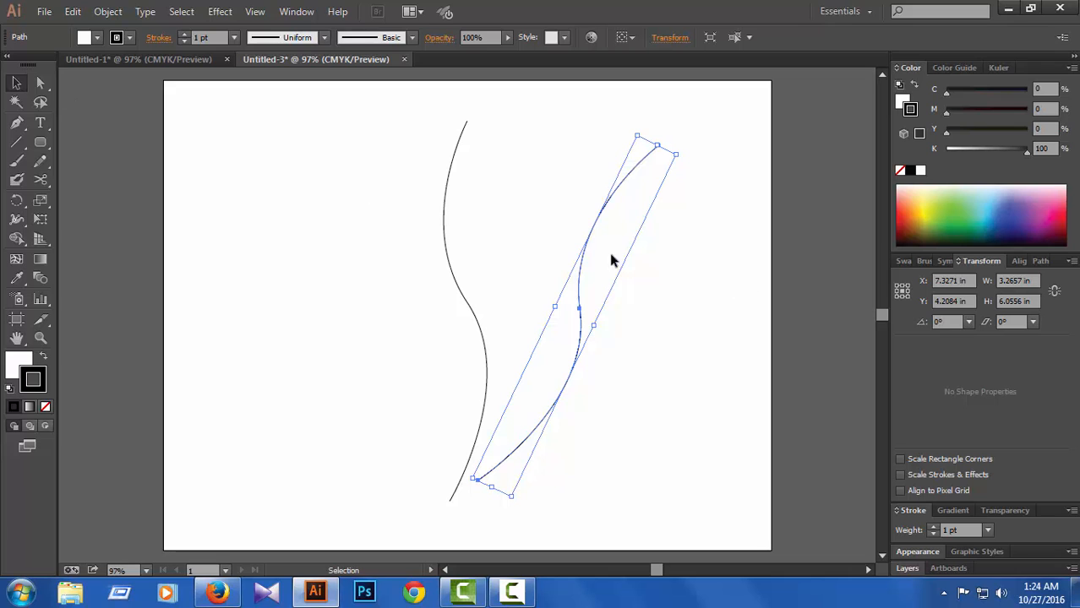
pyautogui.moveTo(587, 253); pyautogui.dragTo(482, 269)
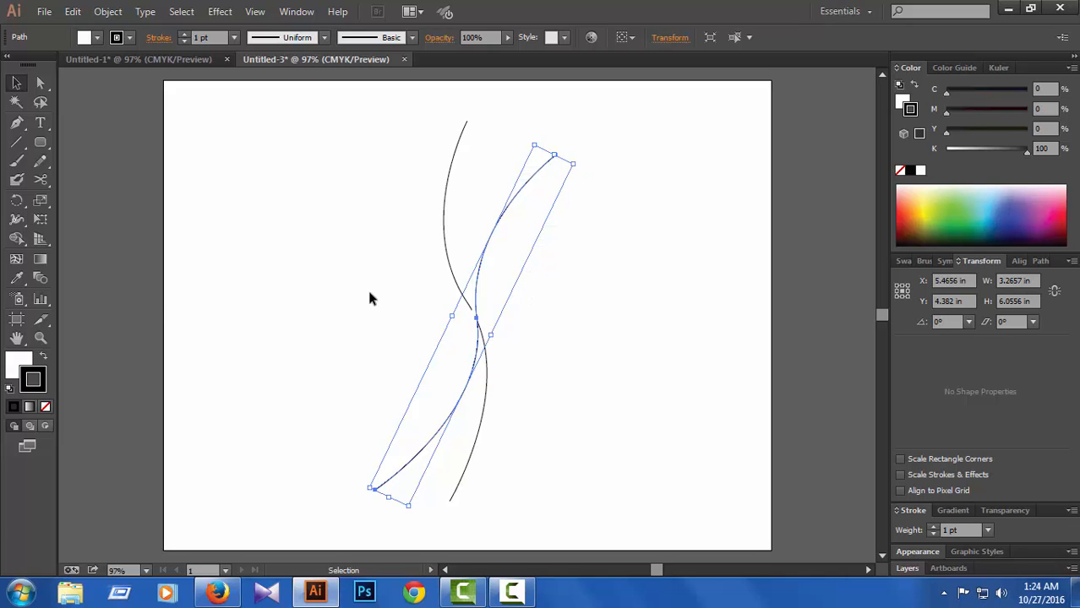
pyautogui.click(330, 152)
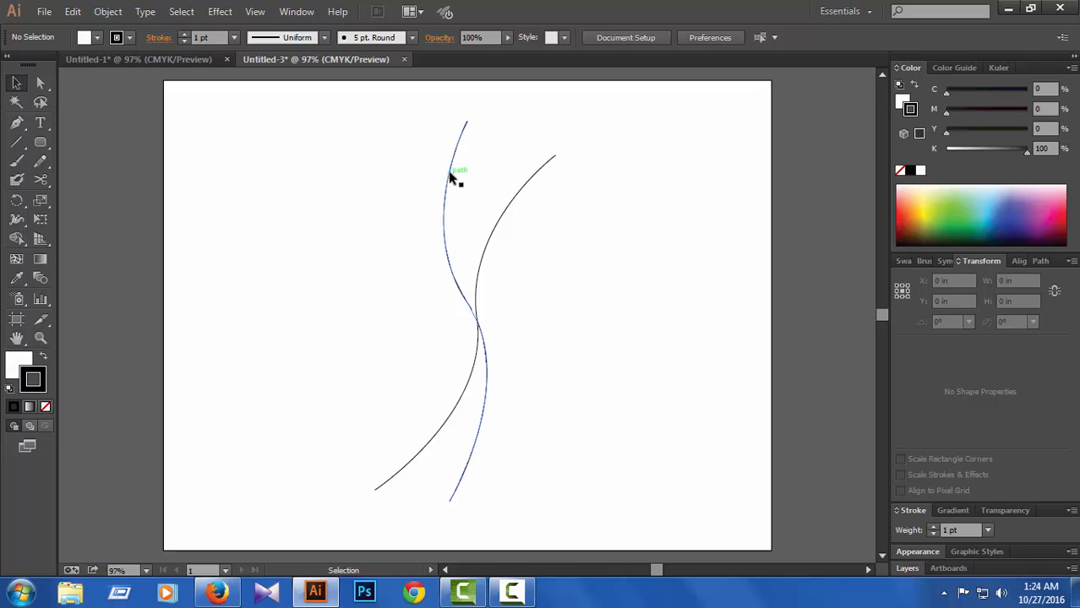
# Step: Set the original upright curve's stroke to dark red with C 0, M 100, Y 100, K 64
pyautogui.click(449, 171)
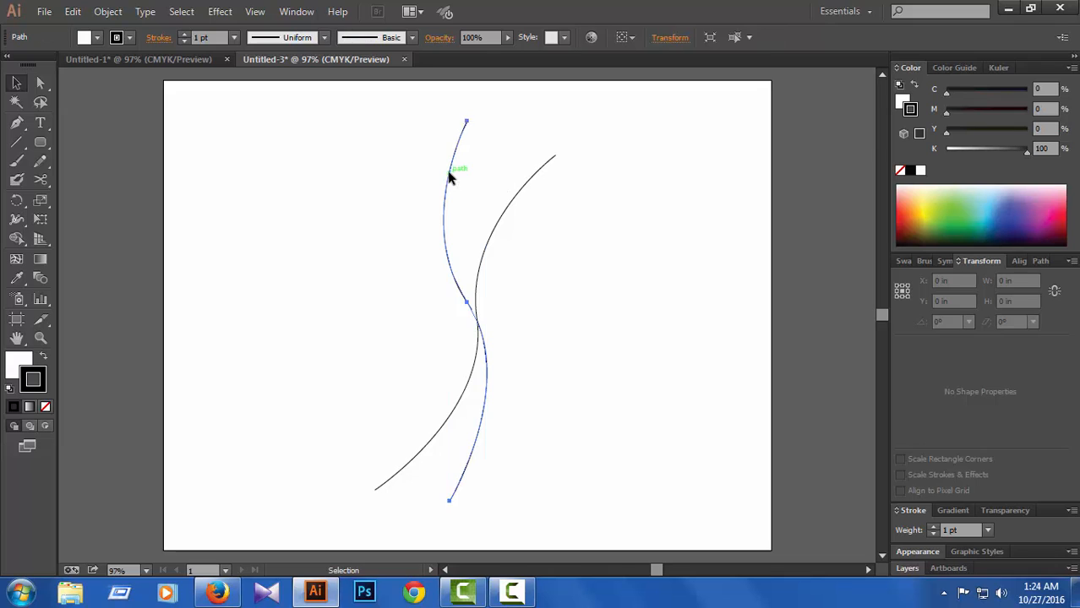
pyautogui.click(910, 211)
pyautogui.click(987, 151)
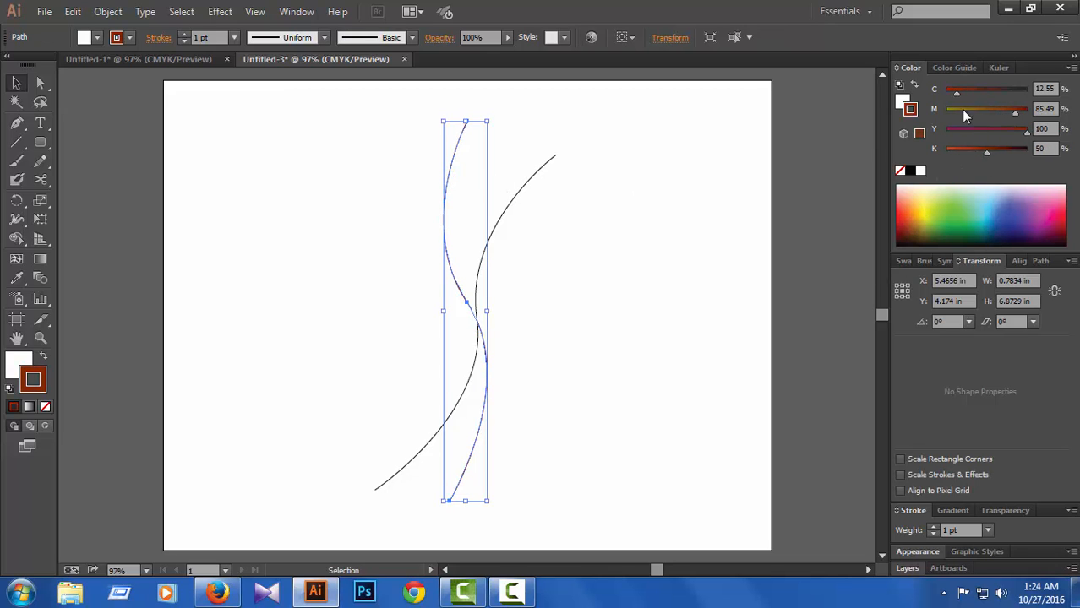
pyautogui.moveTo(955, 93); pyautogui.dragTo(944, 93)
pyautogui.moveTo(1016, 115); pyautogui.dragTo(1027, 113)
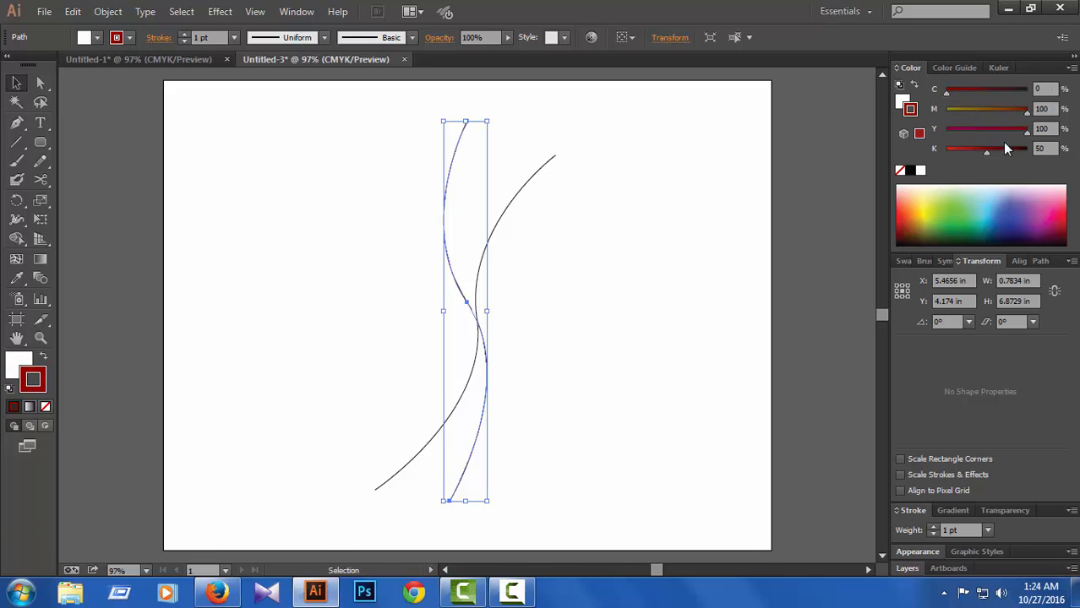
pyautogui.moveTo(986, 151); pyautogui.dragTo(998, 152)
# Step: Set the tilted curve's stroke to dark blue with C 97.25, M 36, Y 0, K 64
pyautogui.click(528, 186)
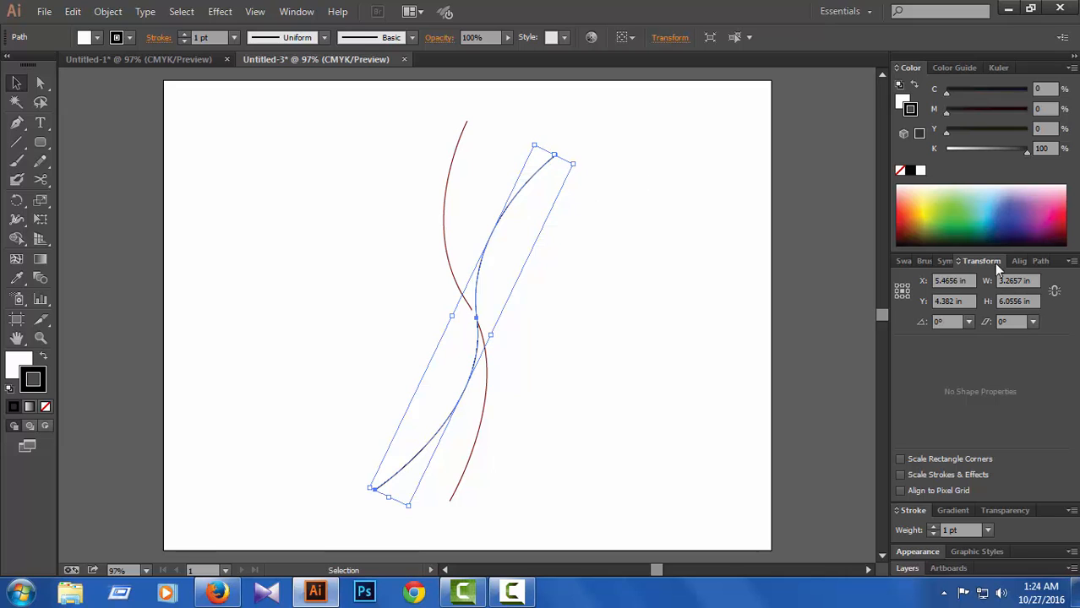
pyautogui.click(997, 216)
pyautogui.click(977, 150)
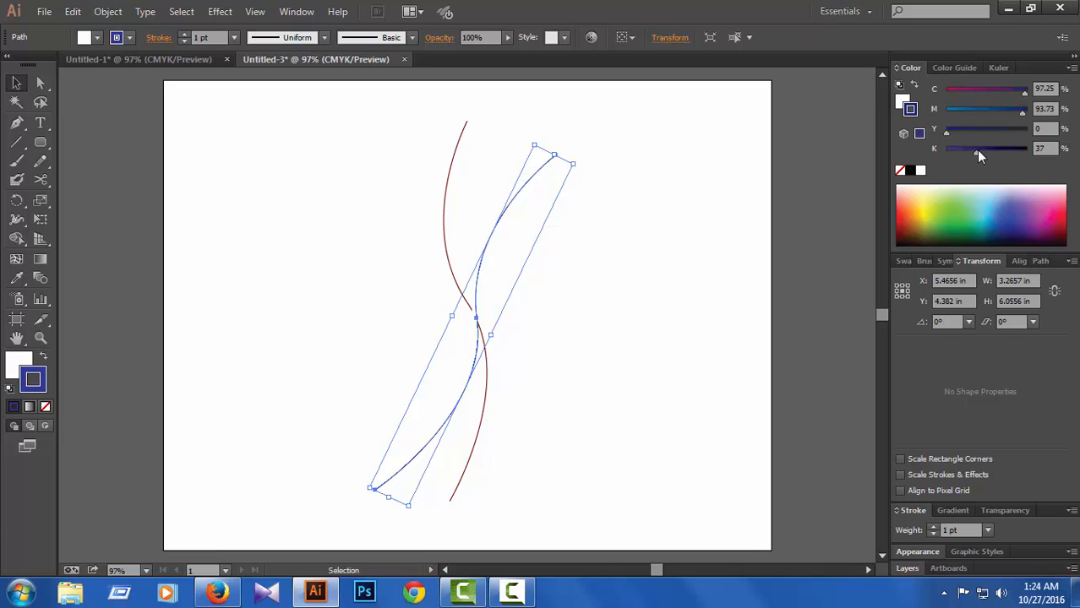
pyautogui.click(974, 112)
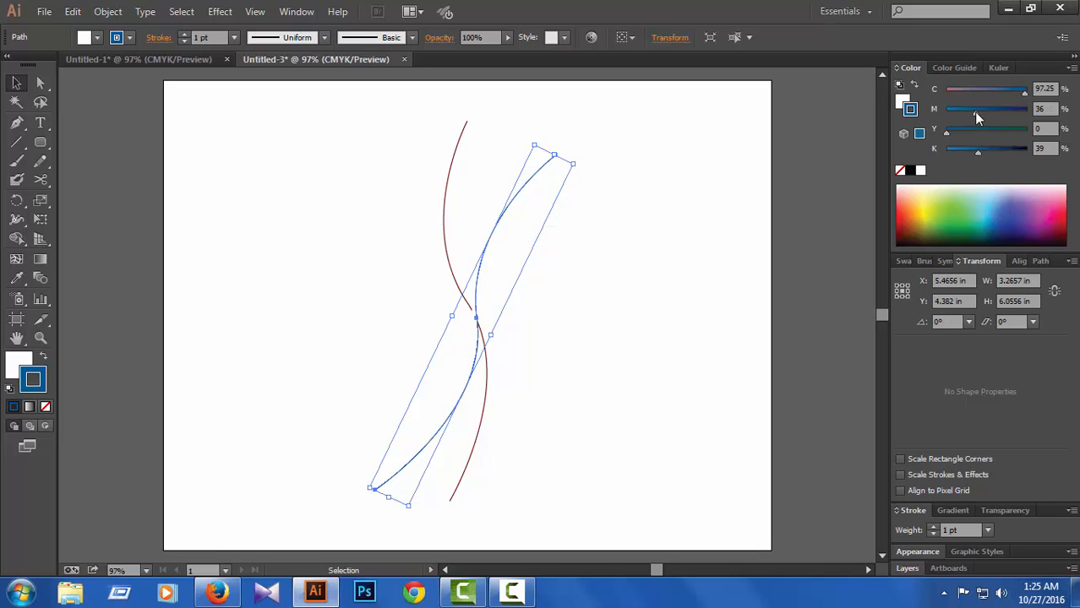
pyautogui.click(997, 150)
pyautogui.click(717, 200)
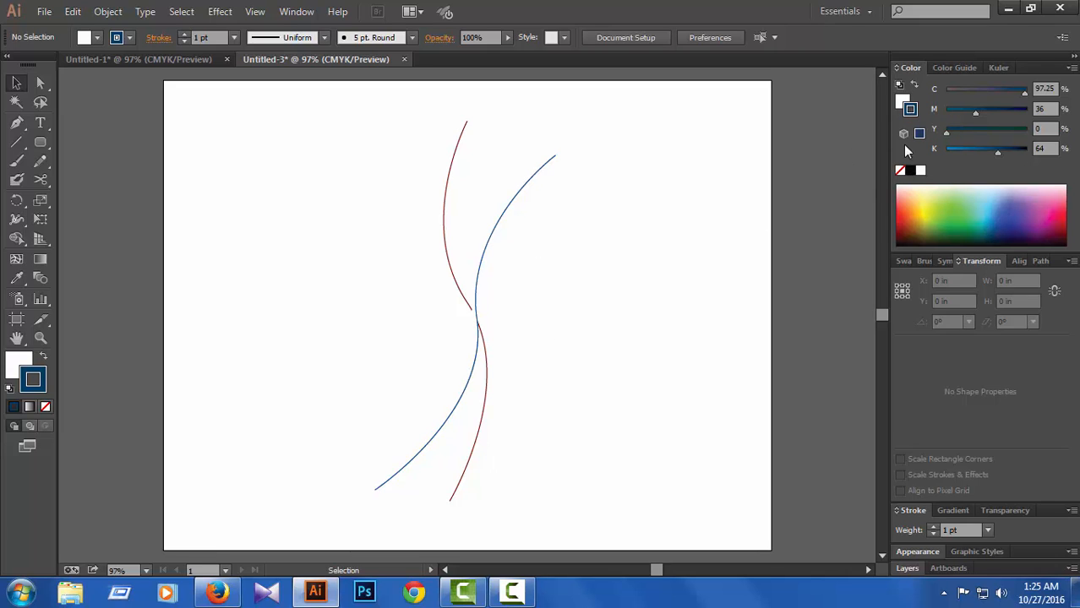
# Step: Set the default fill to none and remove the white fill from the dark red curve
pyautogui.click(901, 105)
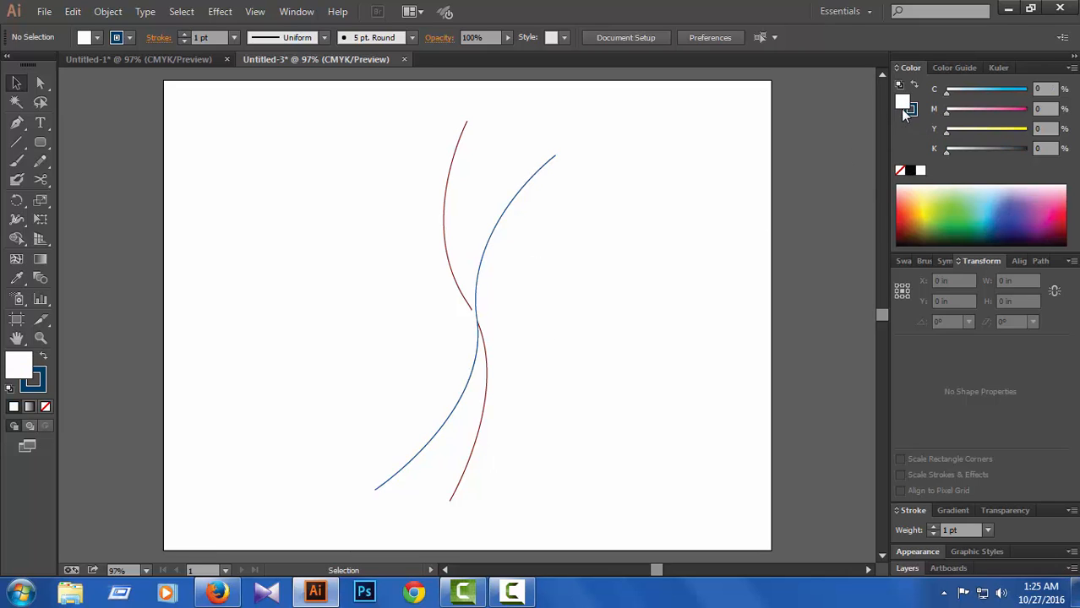
pyautogui.click(900, 172)
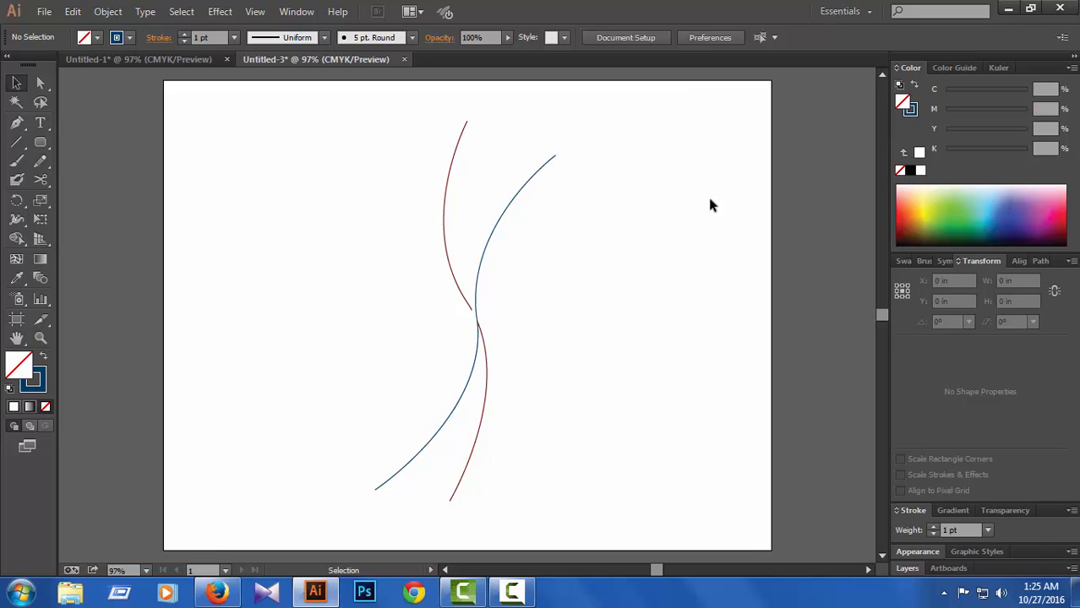
pyautogui.click(443, 236)
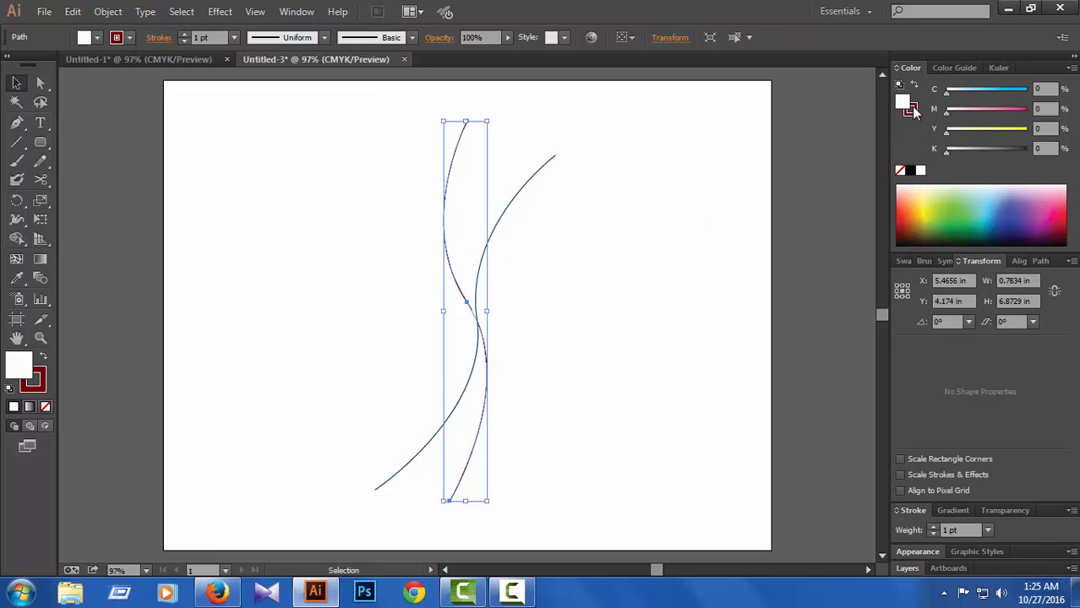
pyautogui.click(901, 171)
pyautogui.scroll(3, 882, 145)
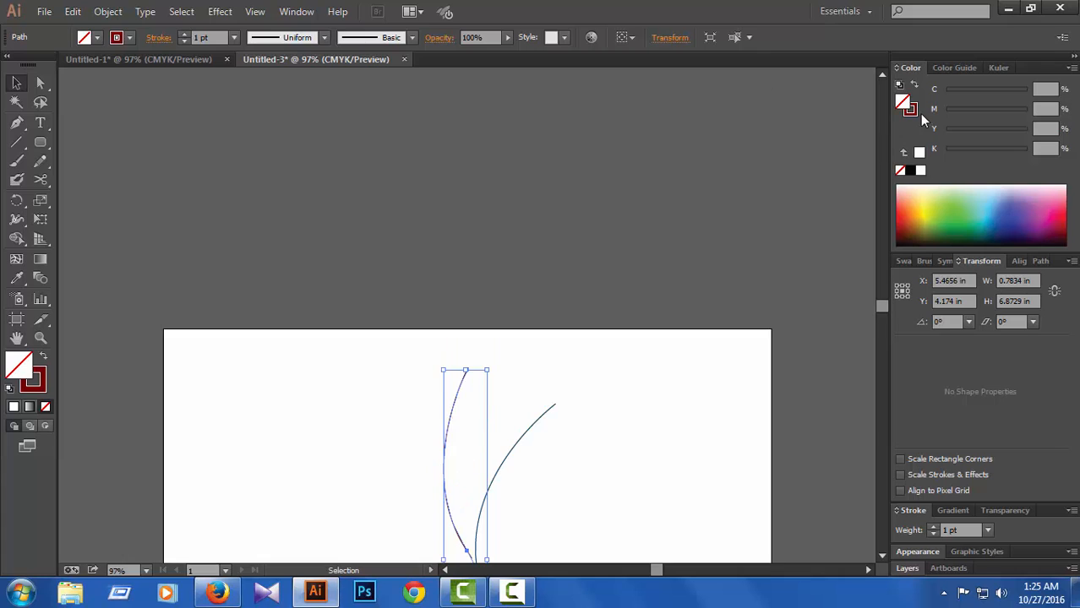
pyautogui.click(910, 110)
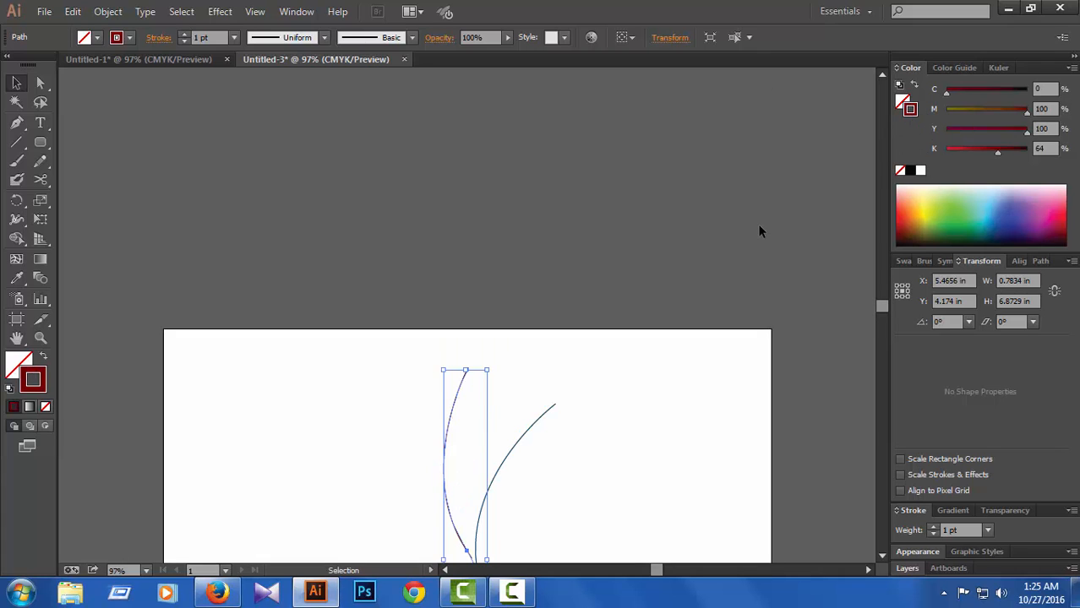
pyautogui.press('ctrl')
pyautogui.press('ctrl')
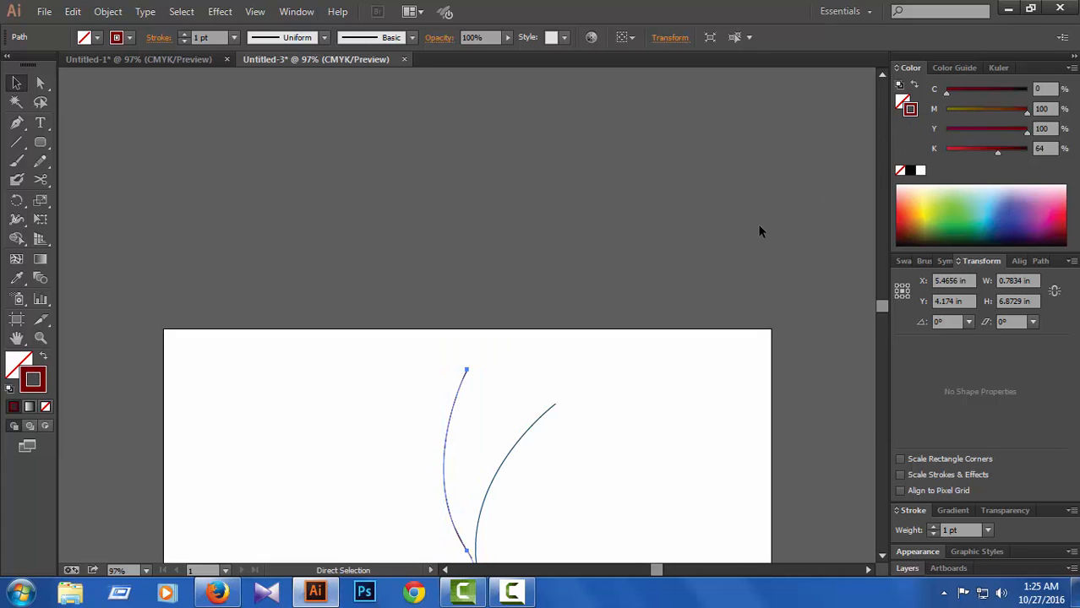
pyautogui.hotkey('ctrl', '1')
pyautogui.click(802, 271)
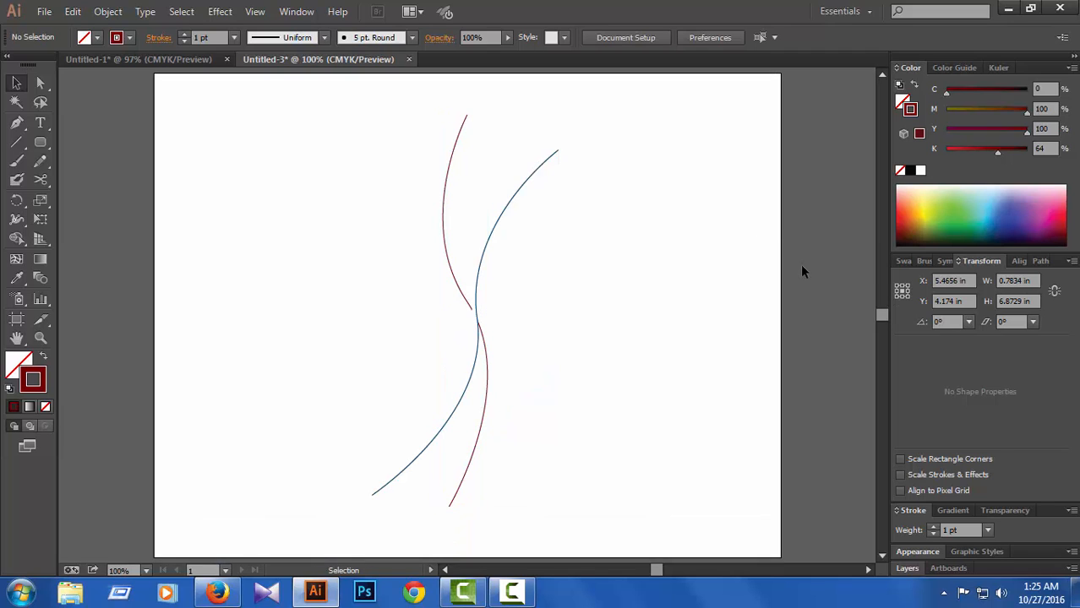
# Step: Remove the white fill from the dark blue tilted curve and switch to the Direct Selection tool
pyautogui.click(480, 331)
pyautogui.click(902, 101)
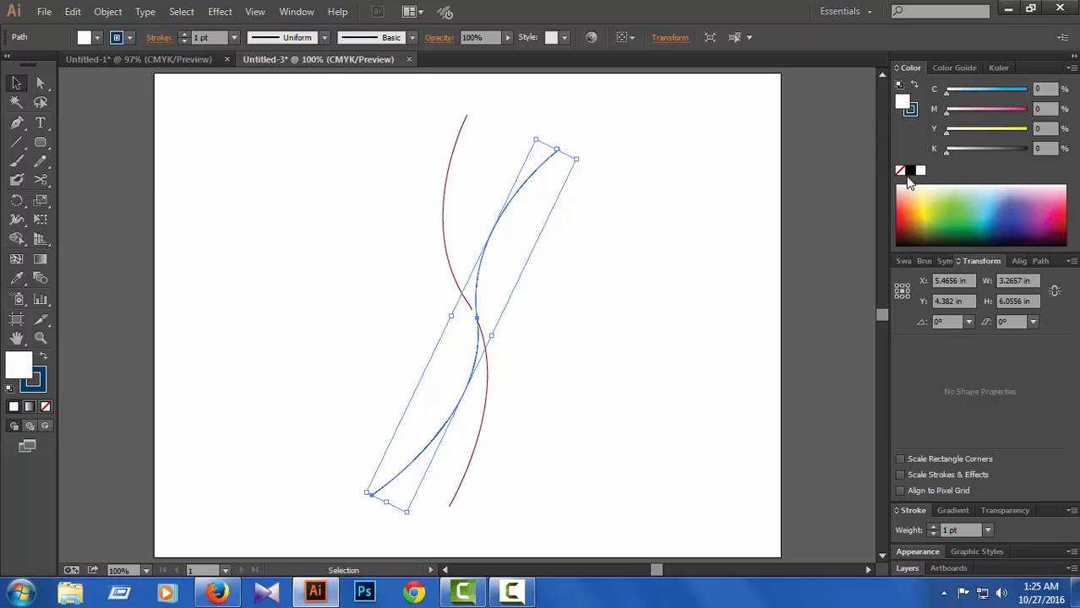
pyautogui.click(900, 170)
pyautogui.click(40, 82)
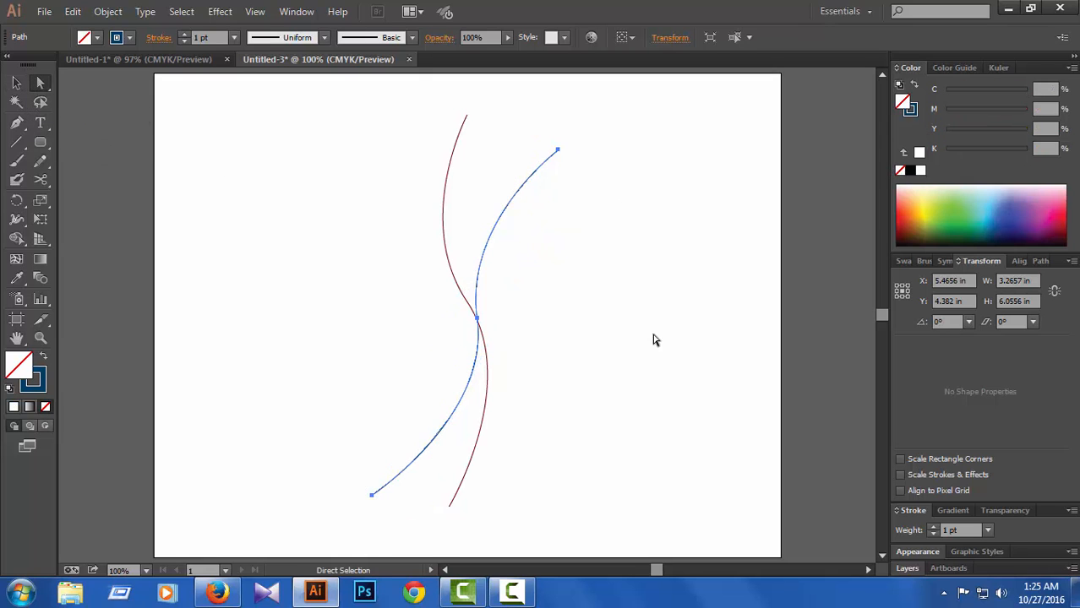
# Step: Select both S-shaped curves and set the blend spacing to Specified Steps with 25 steps, aligned to page
pyautogui.click(654, 338)
pyautogui.moveTo(625, 111); pyautogui.dragTo(349, 506)
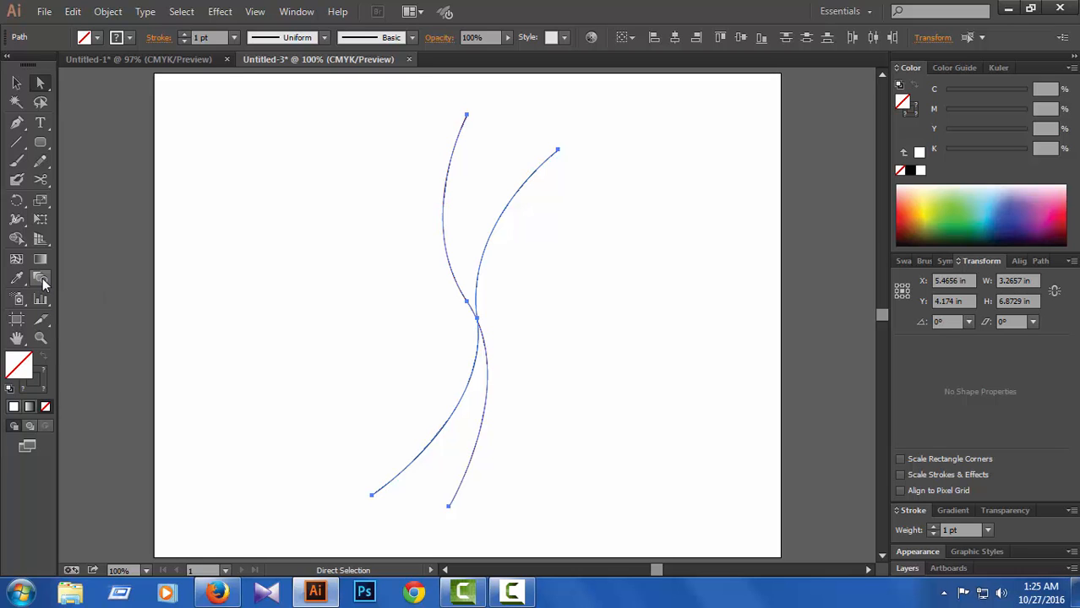
pyautogui.doubleClick(44, 283)
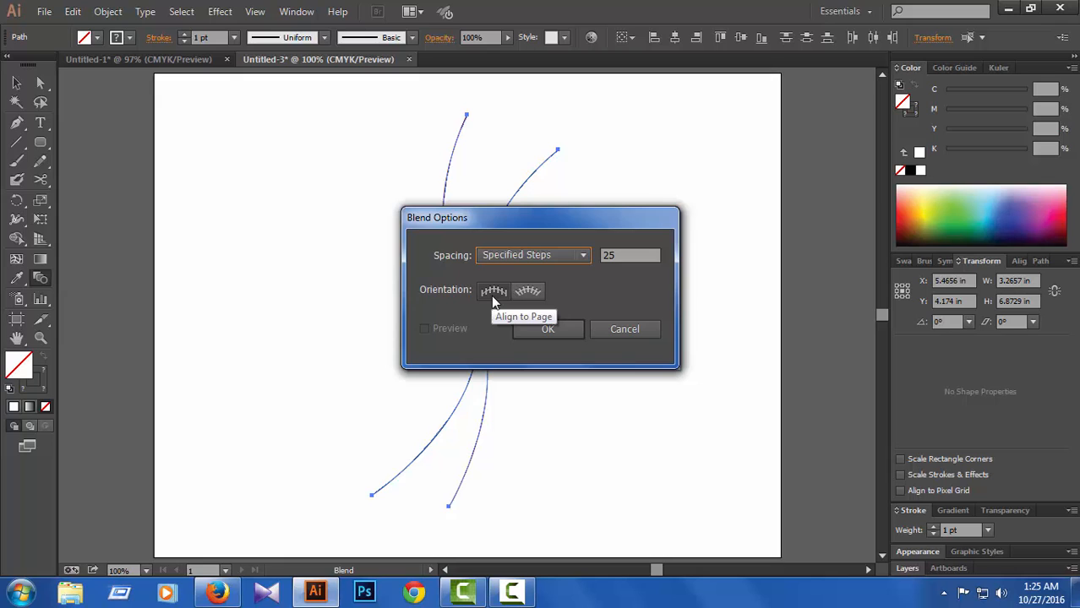
pyautogui.click(581, 256)
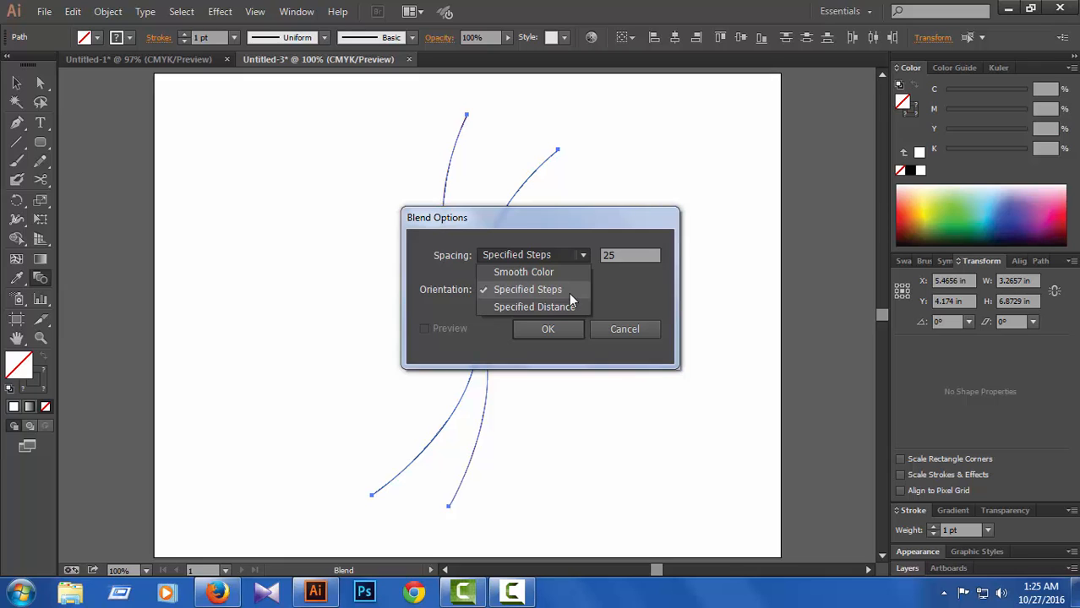
pyautogui.click(605, 281)
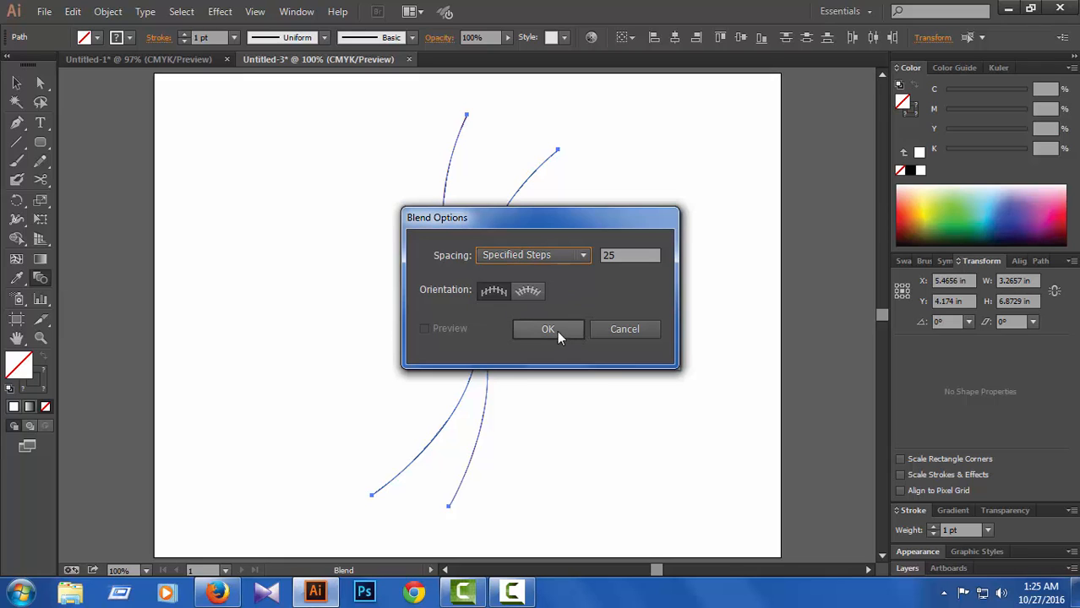
pyautogui.press('Tab')
pyautogui.click(626, 256)
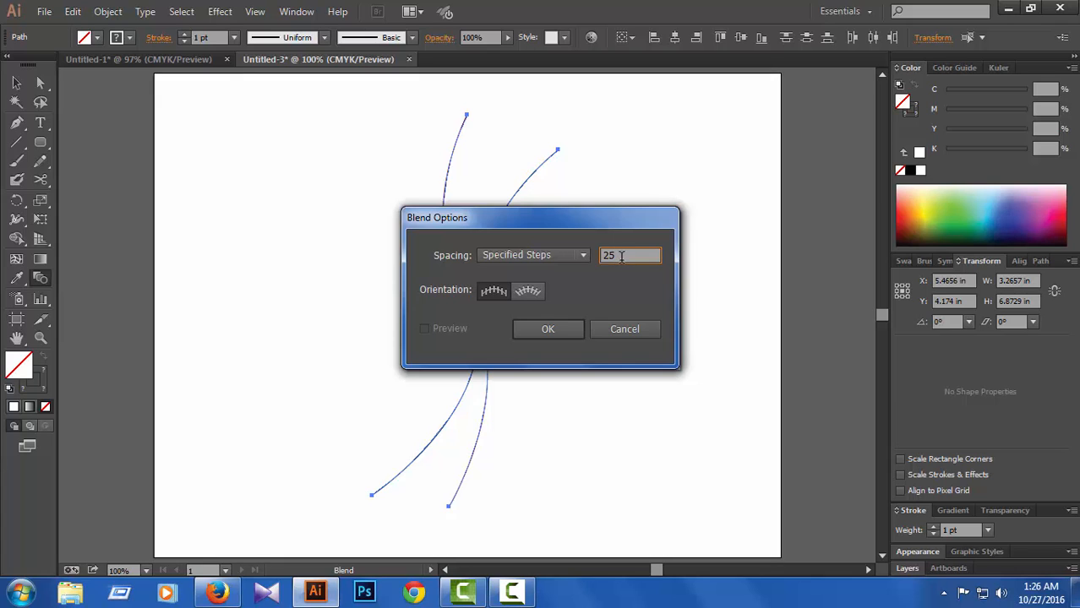
pyautogui.click(549, 329)
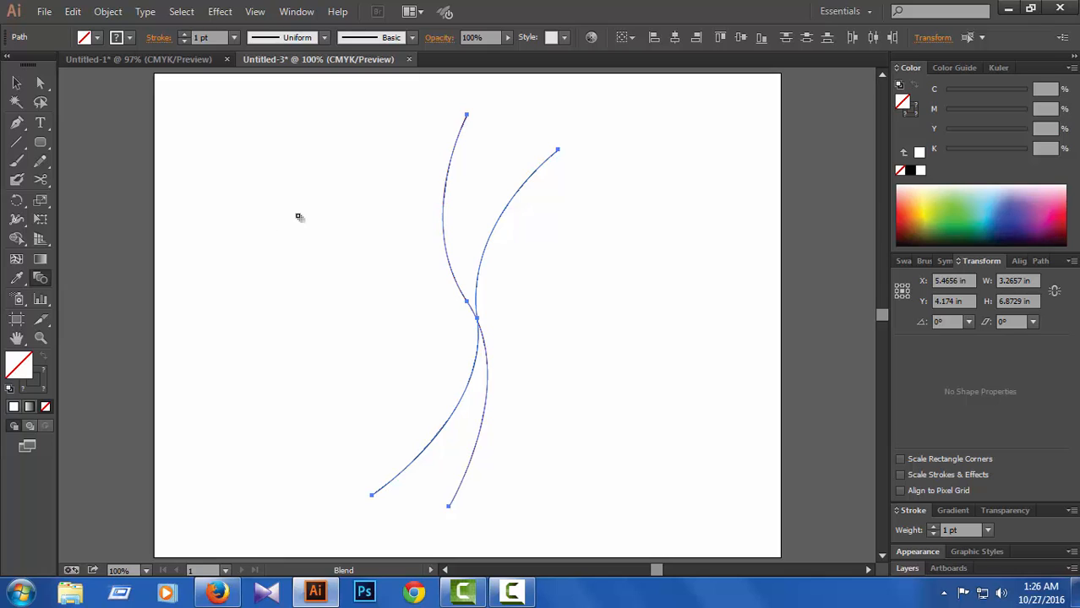
# Step: Blend the dark red curve into the dark blue curve through their upper endpoints, and deselect the result
pyautogui.click(465, 115)
pyautogui.click(558, 150)
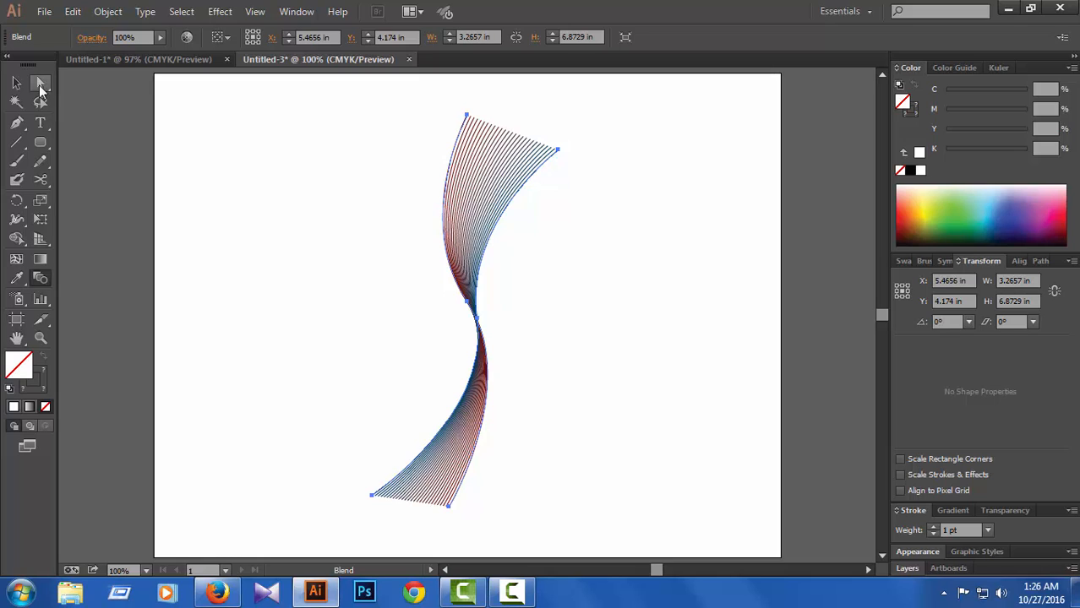
pyautogui.click(39, 84)
pyautogui.click(564, 321)
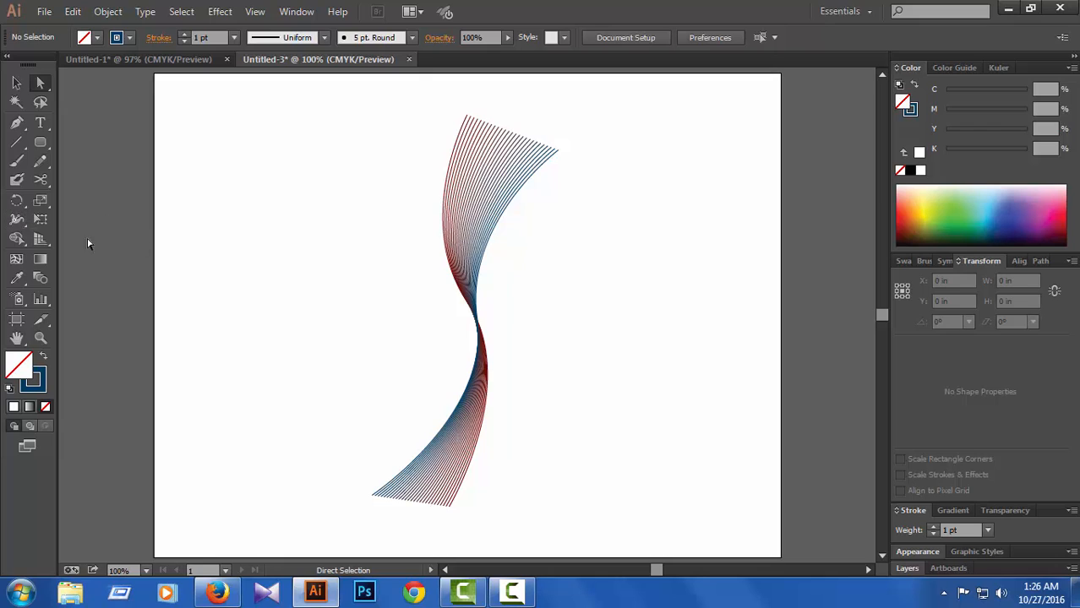
# Step: Draw a rectangle about 2.14 by 1.42 in beside the blend and place a copy diagonally below it
pyautogui.moveTo(44, 148); pyautogui.dragTo(102, 142)
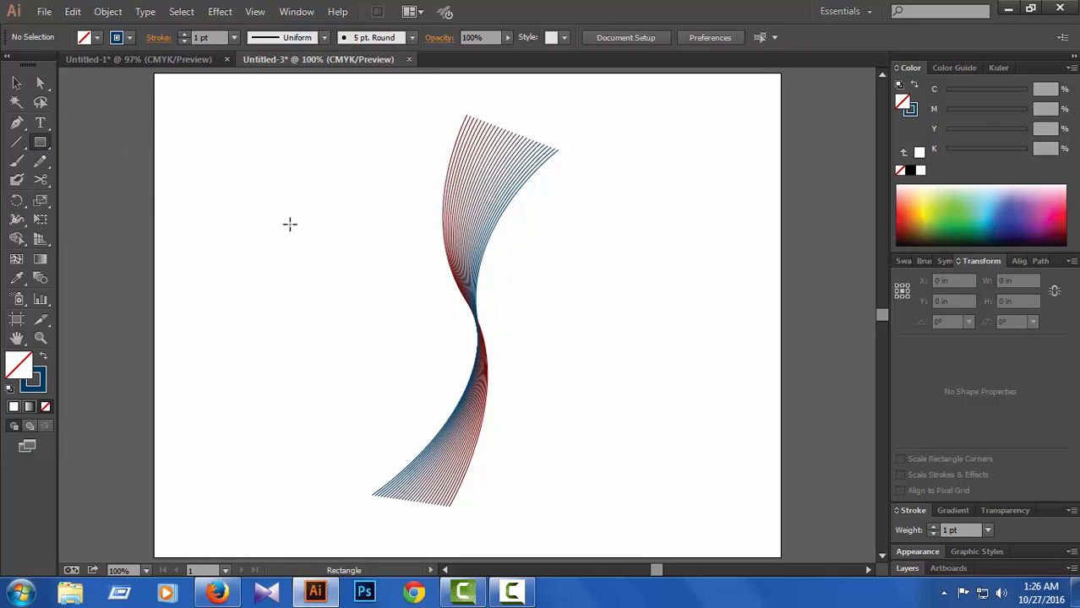
pyautogui.moveTo(547, 242)
pyautogui.mouseDown()
pyautogui.moveTo(574, 311)
pyautogui.moveTo(669, 322)
pyautogui.mouseUp()
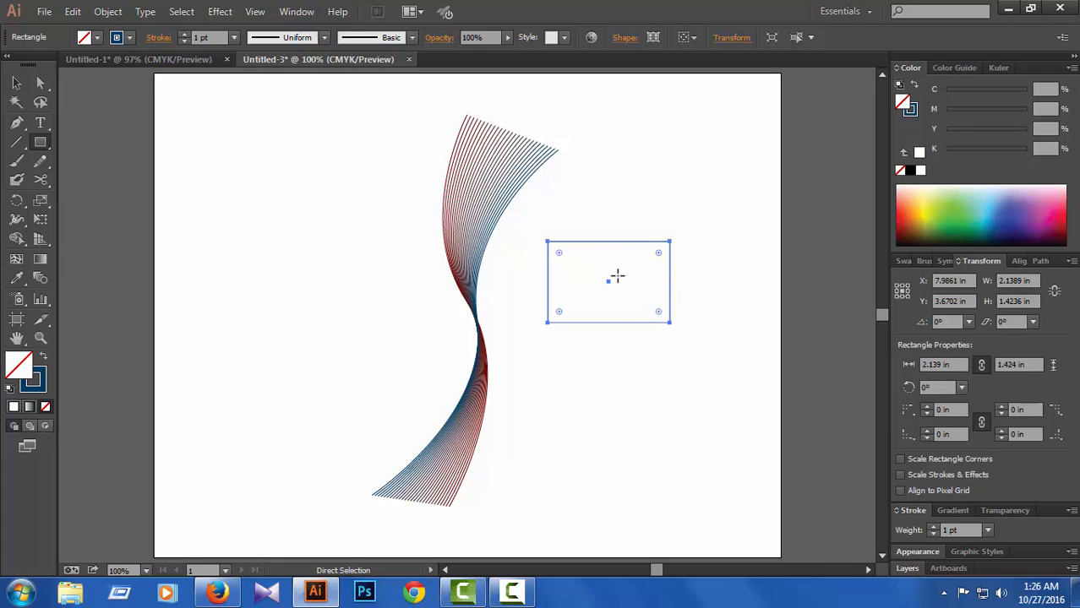
pyautogui.moveTo(610, 245); pyautogui.dragTo(702, 348)
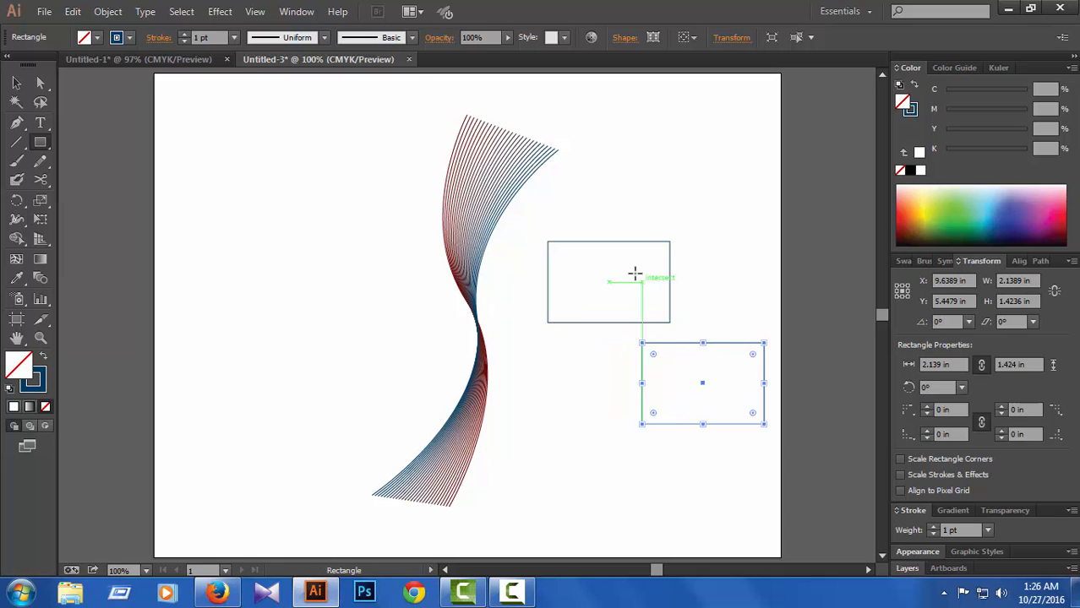
# Step: Try to shift the upper rectangle's top edge with the Direct Selection tool, and undo the distortion
pyautogui.click(48, 83)
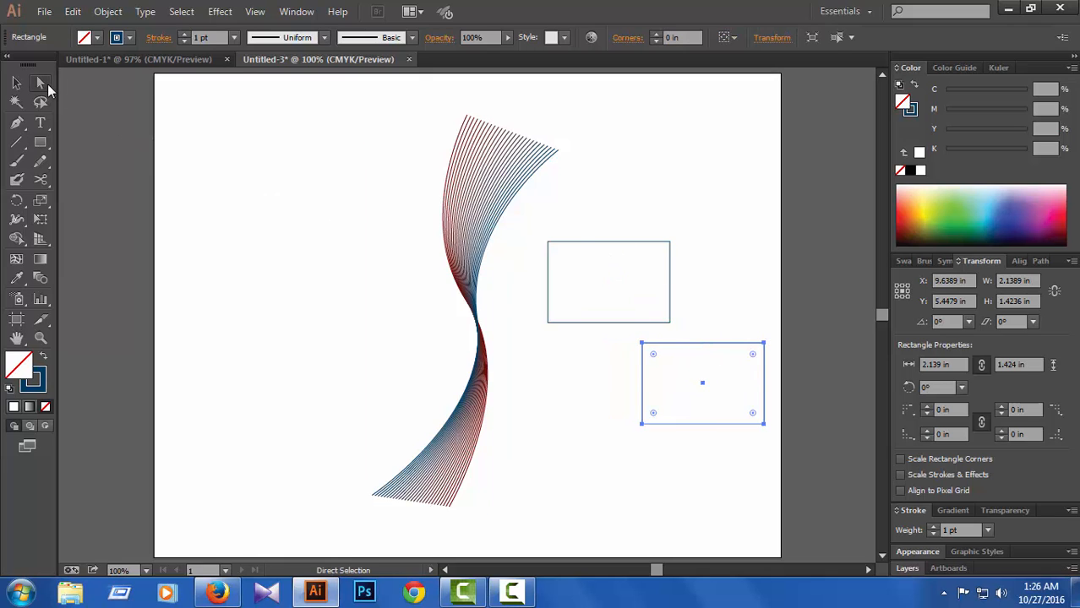
pyautogui.click(598, 242)
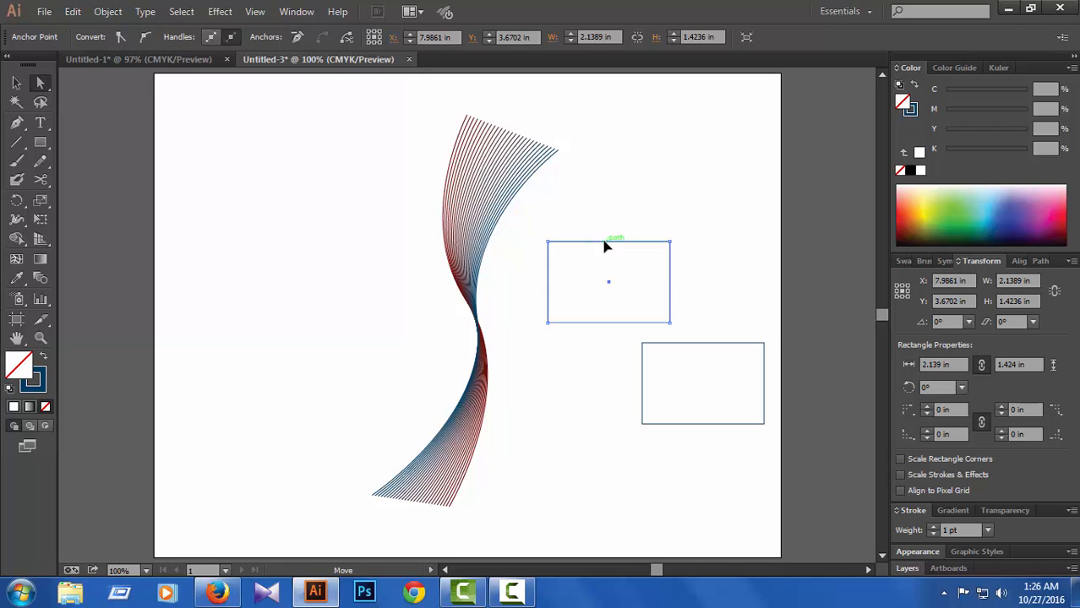
pyautogui.moveTo(600, 244)
pyautogui.mouseDown()
pyautogui.moveTo(571, 249)
pyautogui.moveTo(586, 249)
pyautogui.mouseUp()
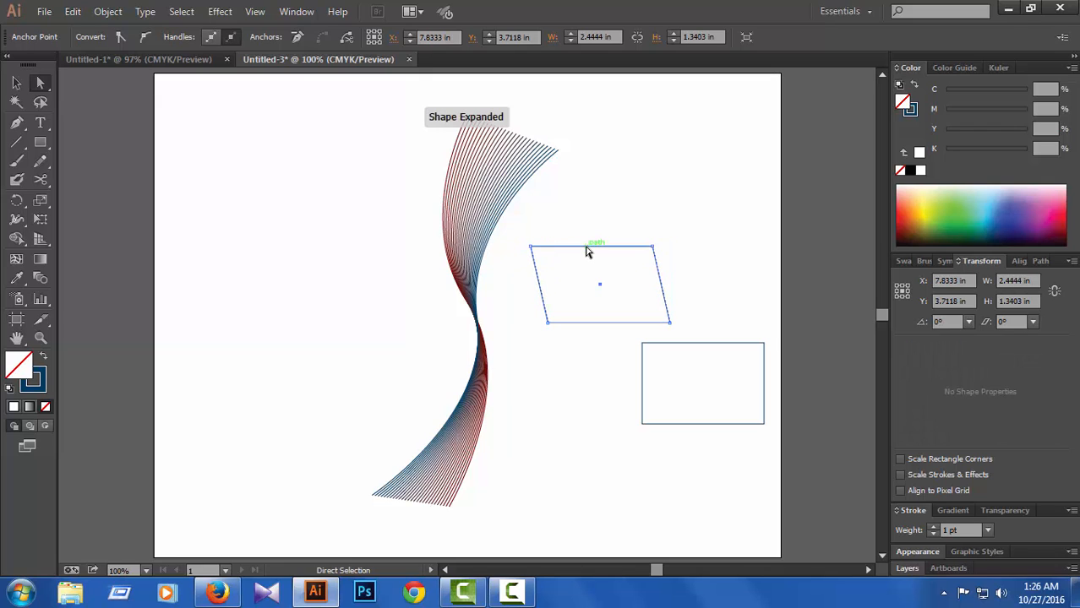
pyautogui.hotkey('ctrl', 'z')
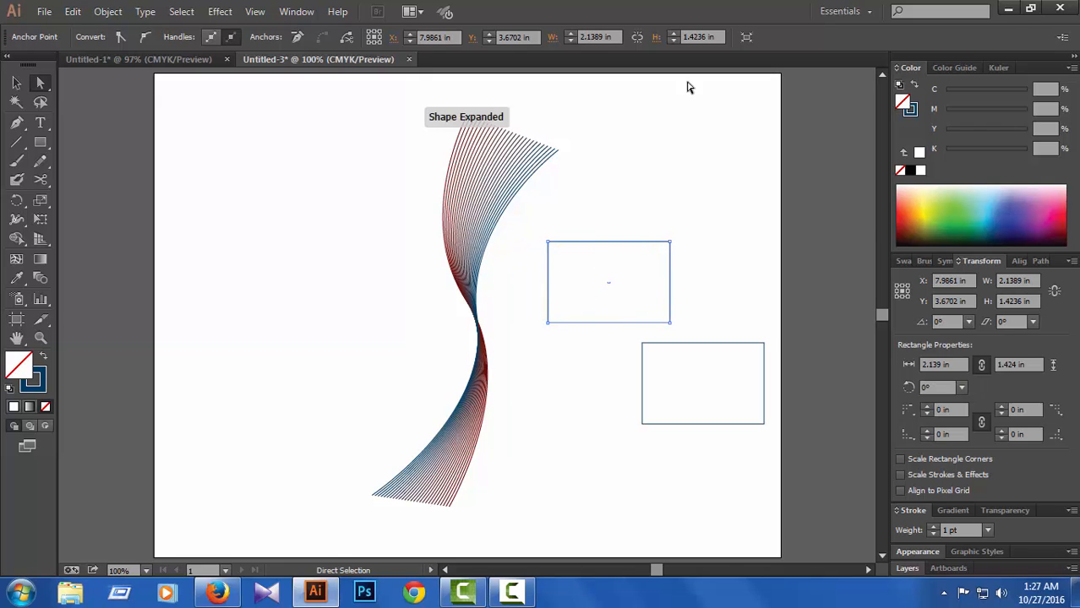
# Step: Move the whole upper rectangle slightly closer to the blend, to about X 7.5 in, Y 3.8 in, and deselect everything
pyautogui.click(16, 82)
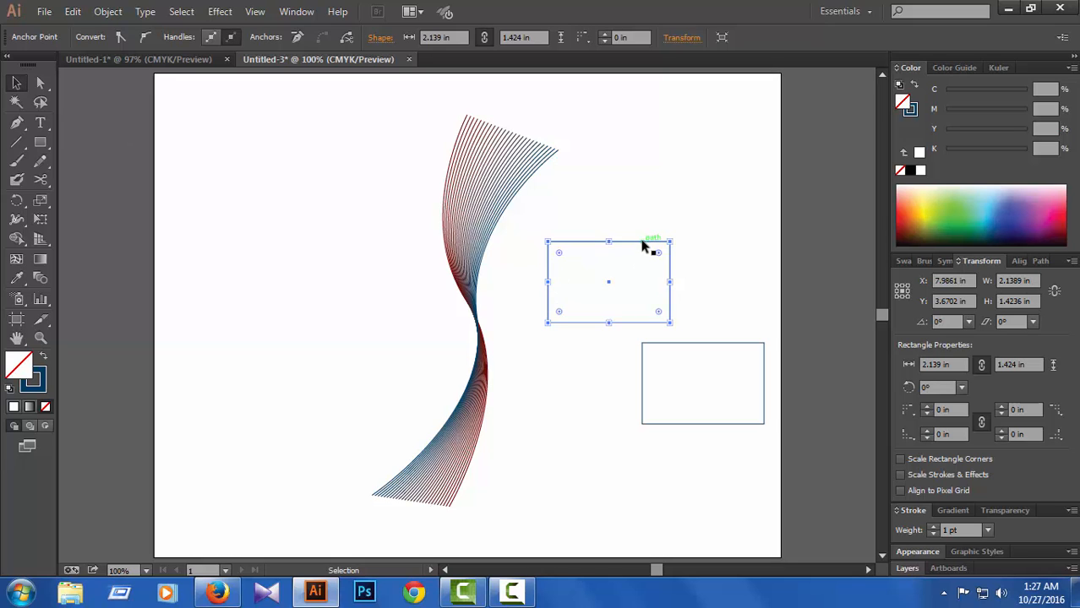
pyautogui.moveTo(642, 245); pyautogui.dragTo(612, 254)
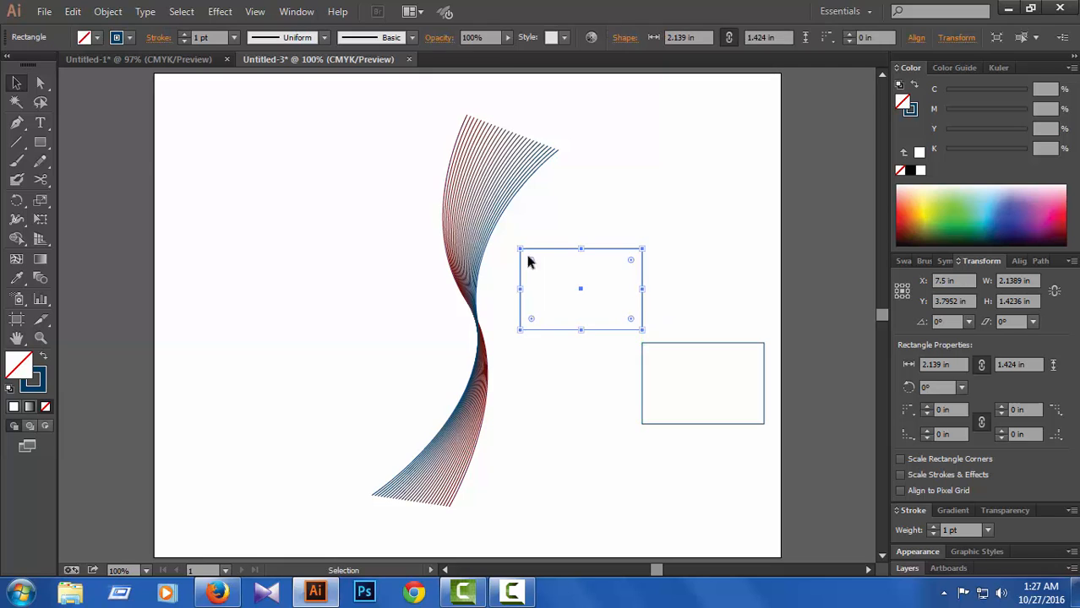
pyautogui.click(41, 83)
pyautogui.click(574, 481)
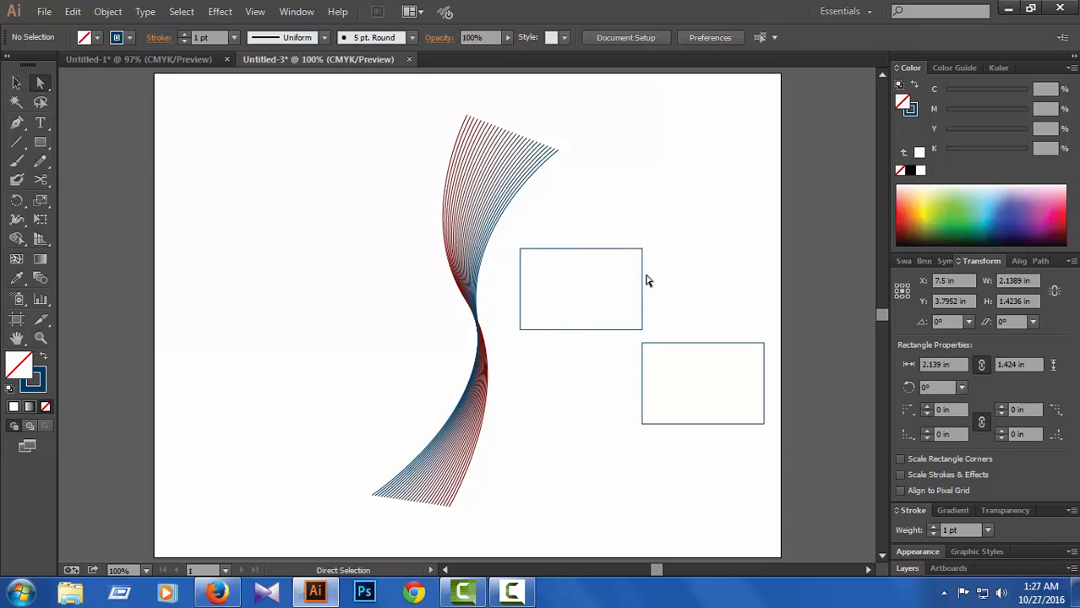
pyautogui.moveTo(516, 224); pyautogui.dragTo(783, 463)
pyautogui.click(737, 462)
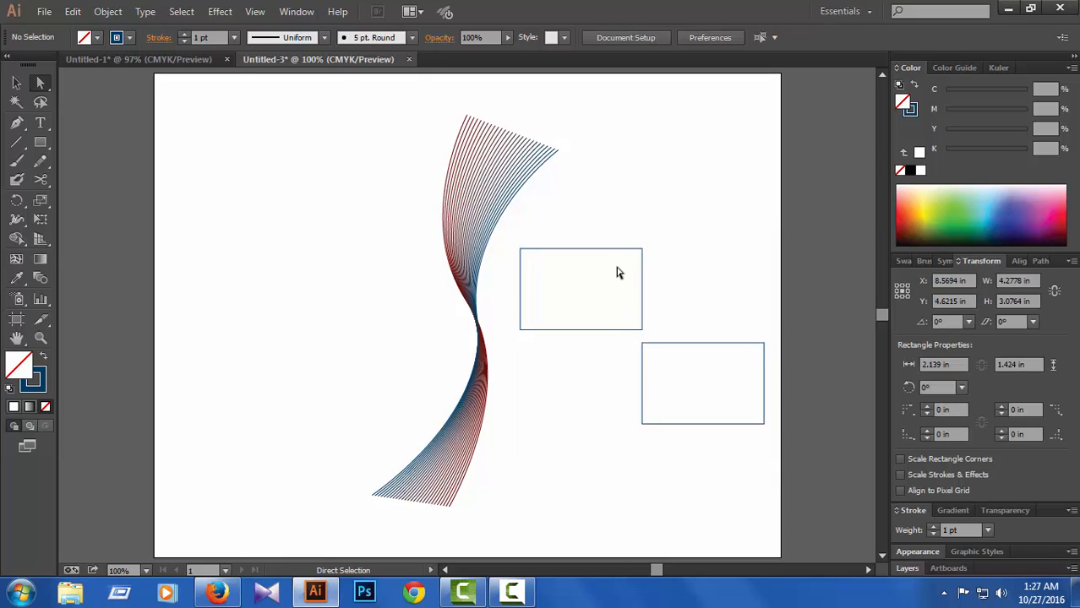
# Step: Try a magenta fill of C 1.18, M 100, Y 28.24, K 31 on the upper rectangle, and reset its fill to none
pyautogui.click(625, 250)
pyautogui.click(983, 221)
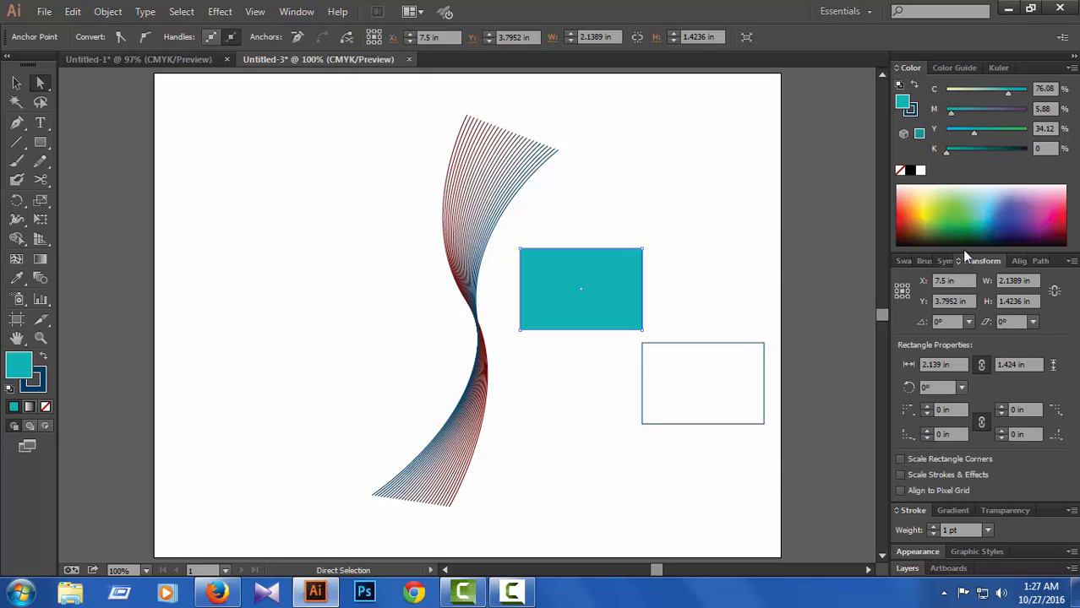
pyautogui.click(1058, 211)
pyautogui.click(981, 150)
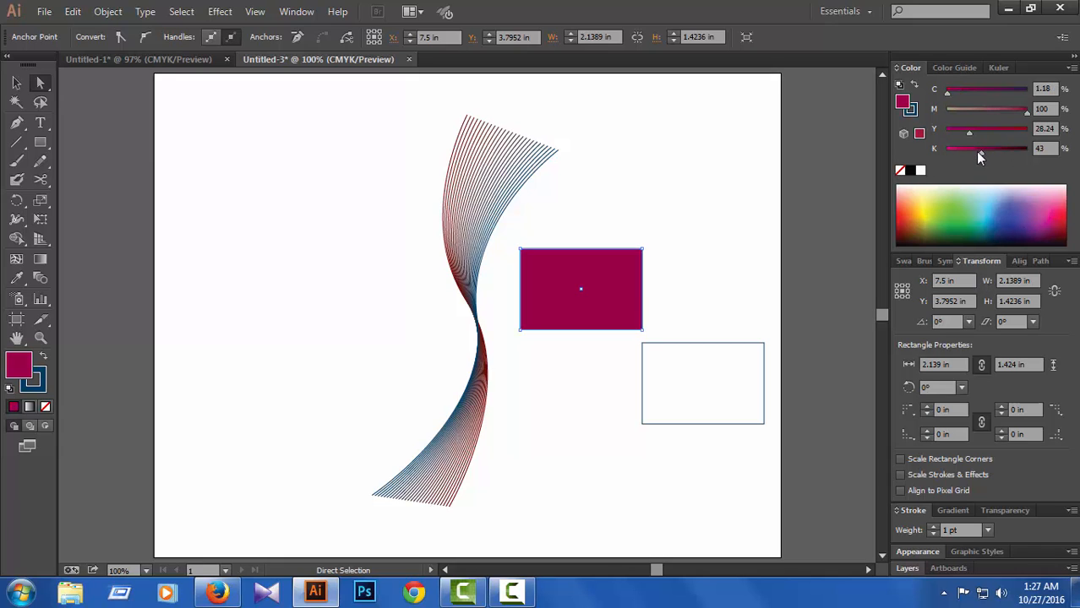
pyautogui.moveTo(979, 152); pyautogui.dragTo(972, 153)
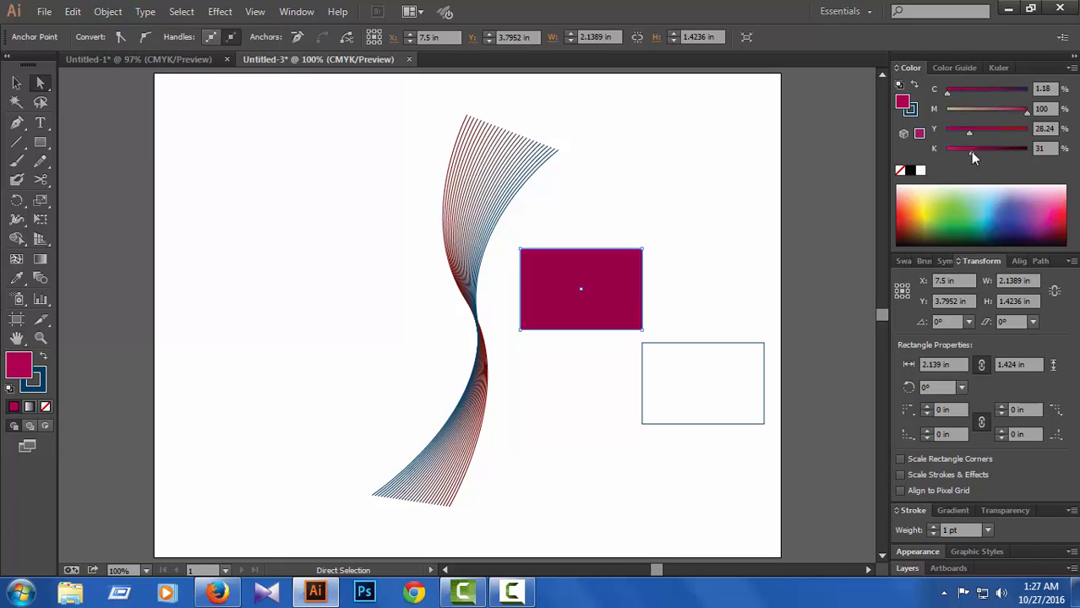
pyautogui.click(900, 171)
# Step: Set the upper rectangle's stroke to magenta with C 18.04, M 100, Y 13.73, K 17
pyautogui.click(912, 110)
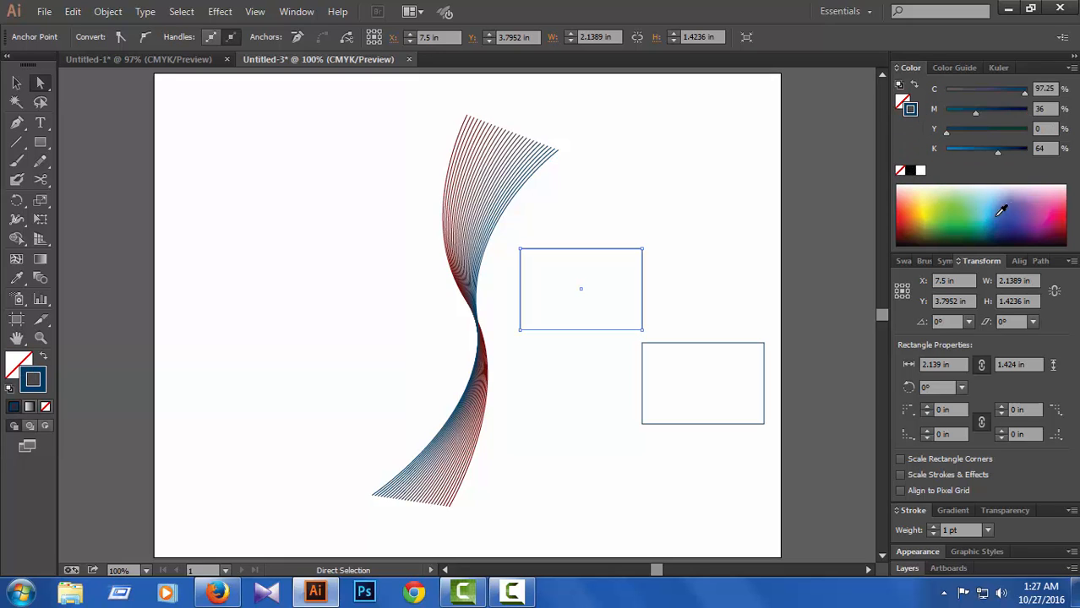
pyautogui.click(1047, 222)
pyautogui.click(990, 153)
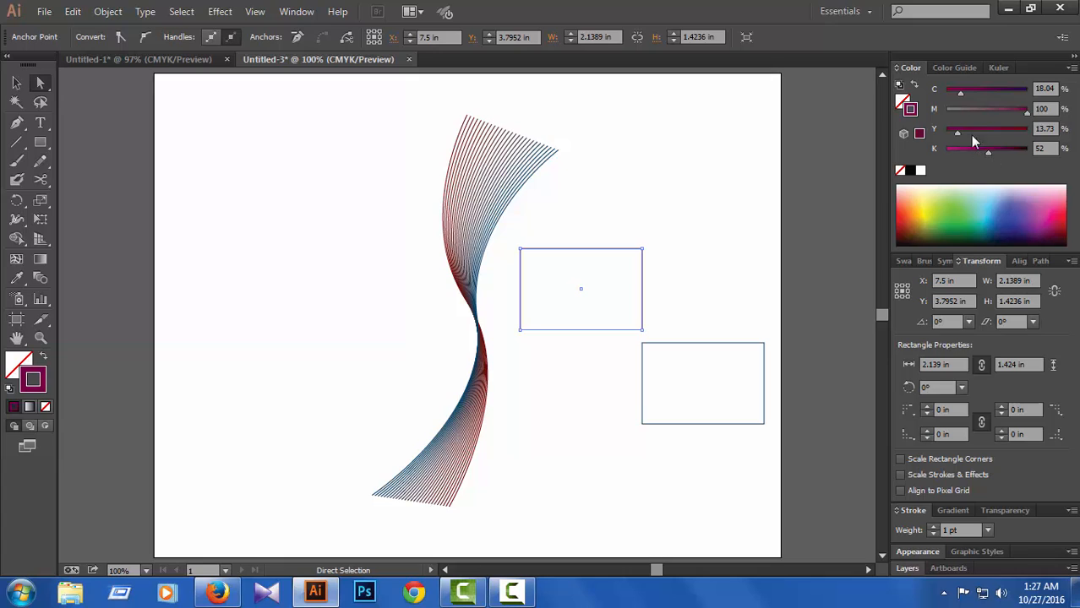
pyautogui.click(969, 153)
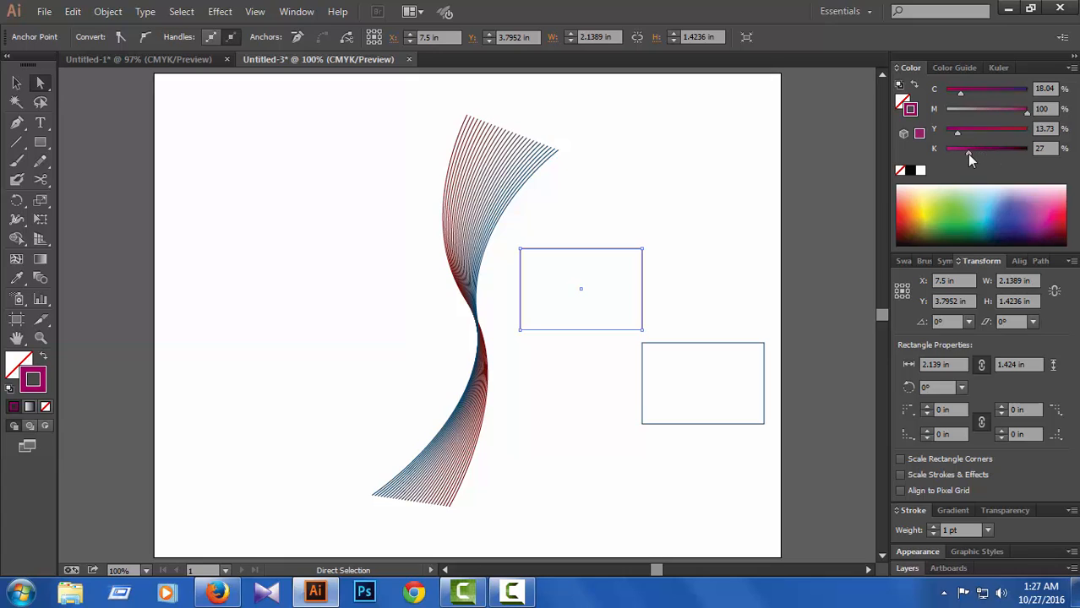
# Step: Set the lower rectangle's stroke to dark green with C 88.63, M 25.49, Y 100, K 71, and deselect it
pyautogui.click(754, 344)
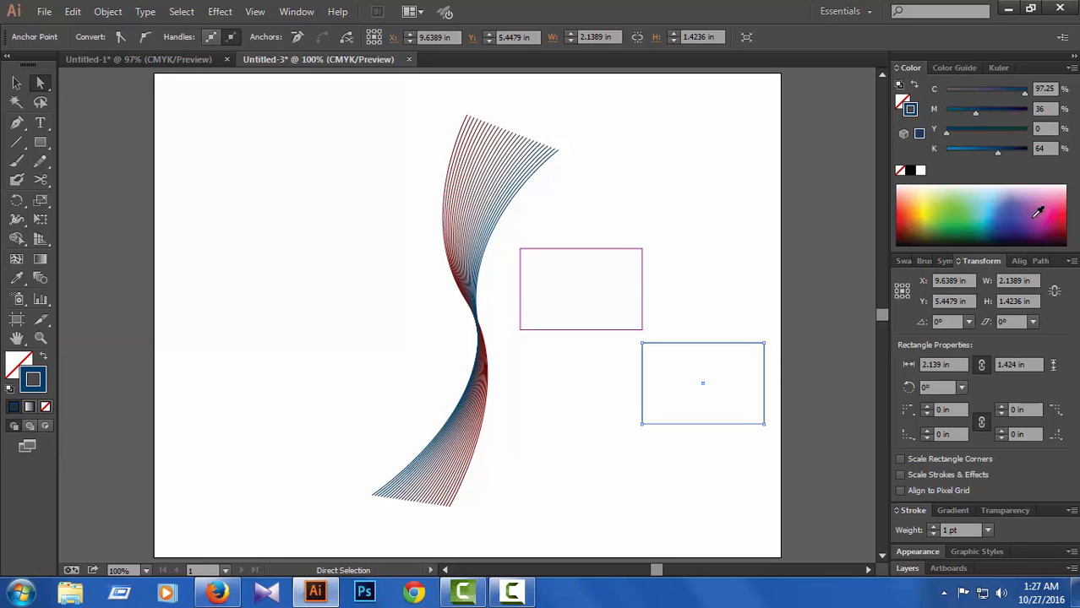
pyautogui.click(967, 216)
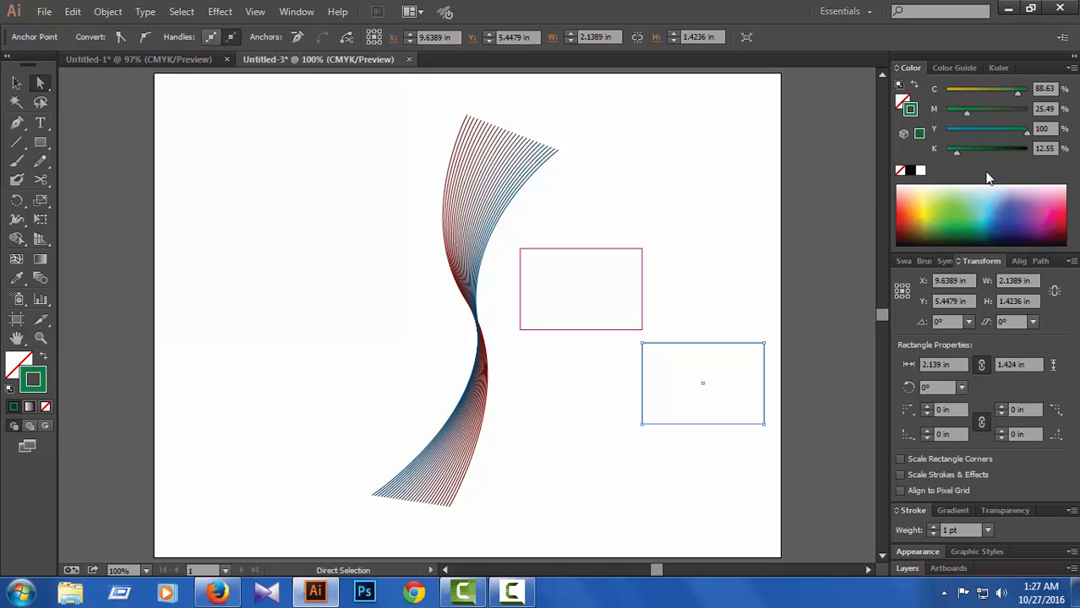
pyautogui.click(1002, 151)
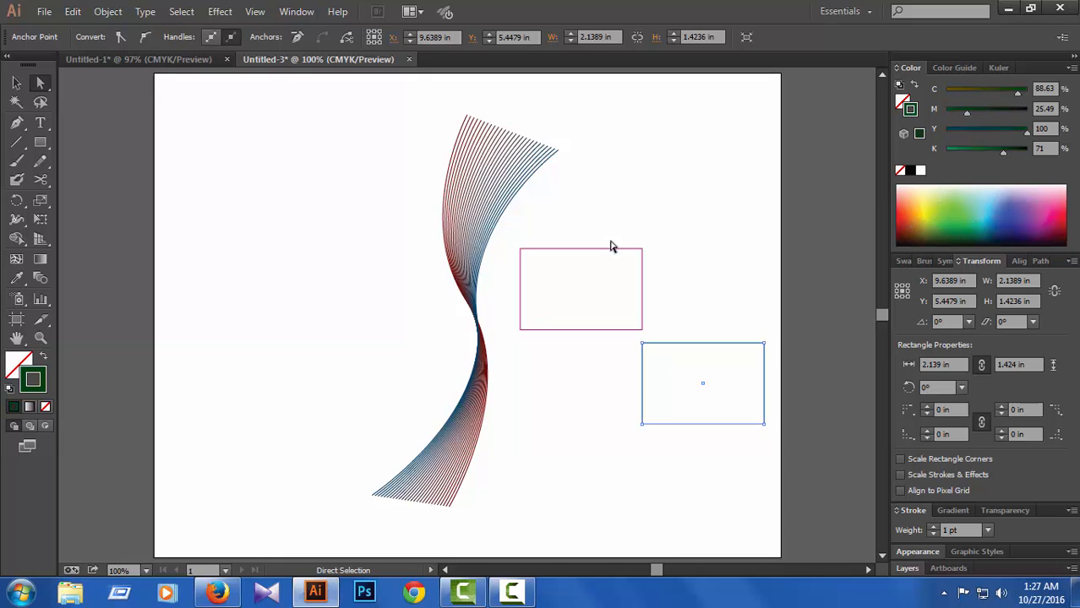
pyautogui.click(194, 198)
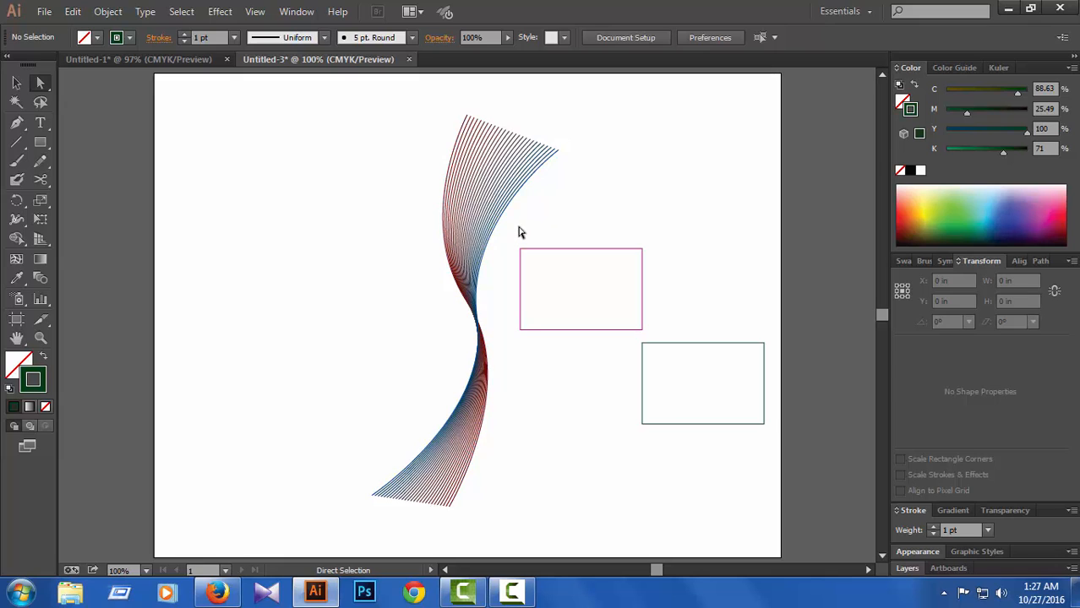
# Step: Select both rectangles and accept the blend options of Specified Steps with 25 steps
pyautogui.moveTo(519, 232); pyautogui.dragTo(779, 462)
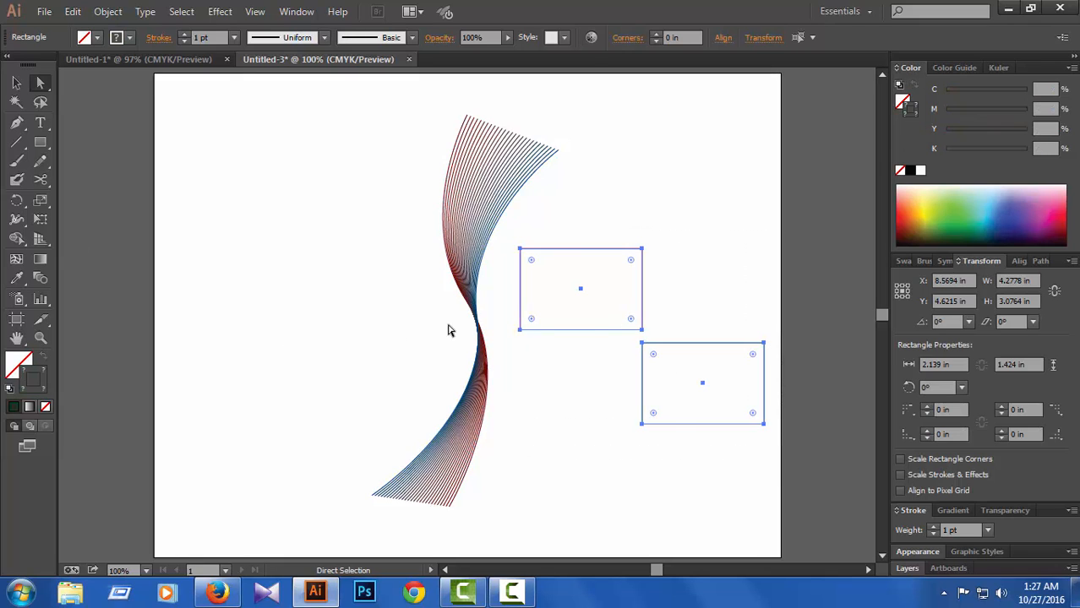
pyautogui.click(38, 281)
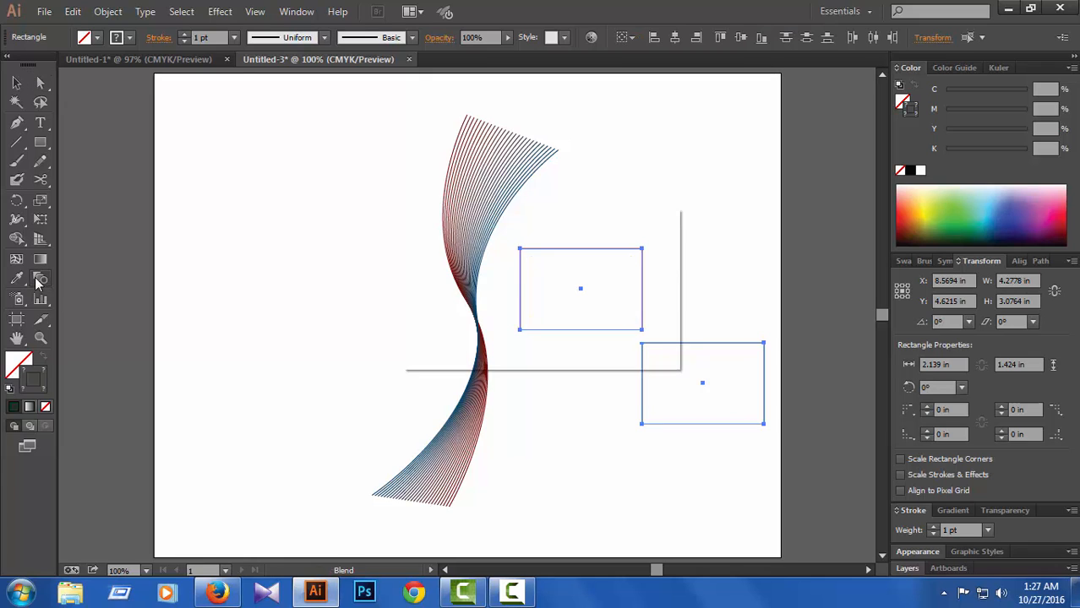
pyautogui.doubleClick(38, 280)
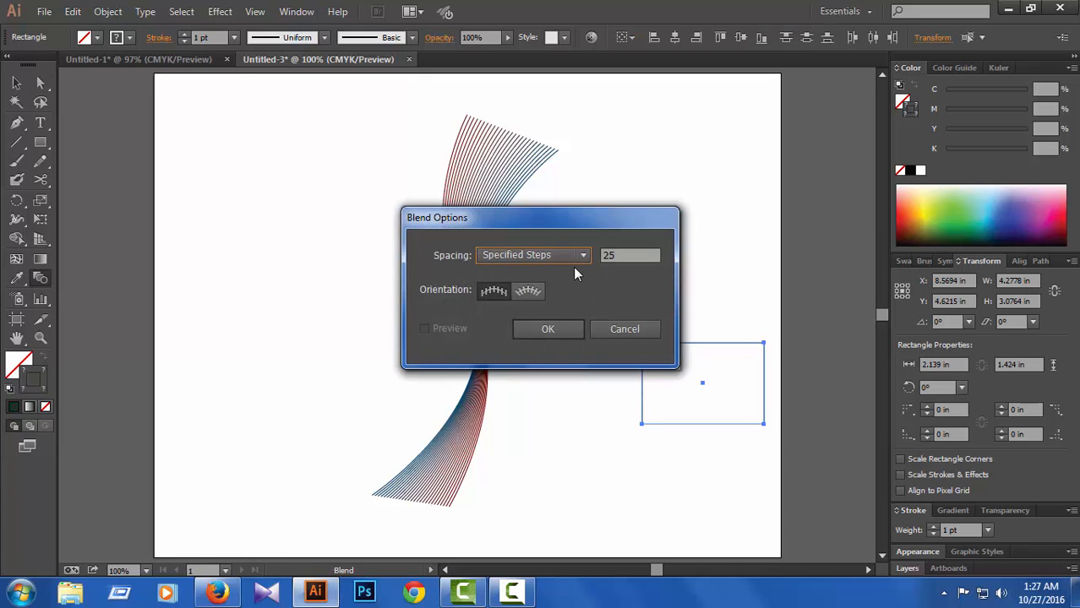
pyautogui.click(548, 334)
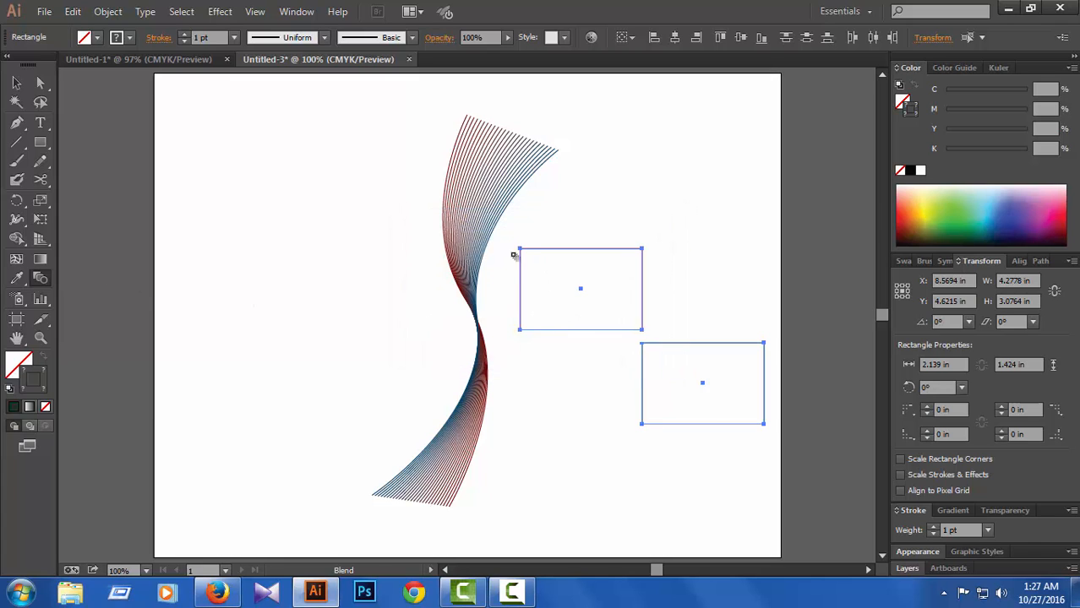
# Step: Try to blend the two rectangles through their upper-right corners, and undo the blend
pyautogui.click(642, 250)
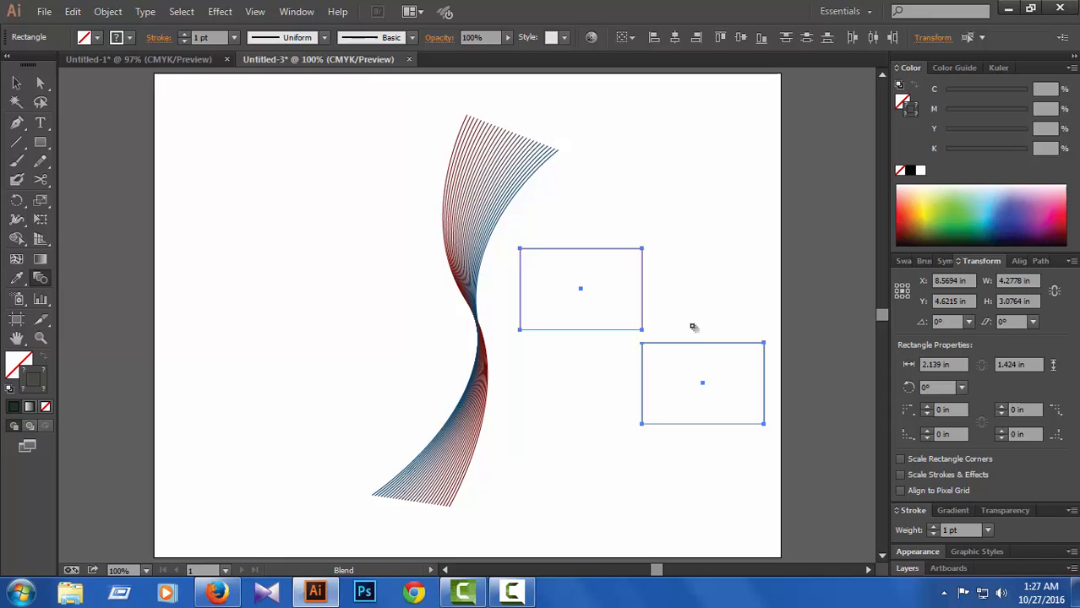
pyautogui.click(765, 345)
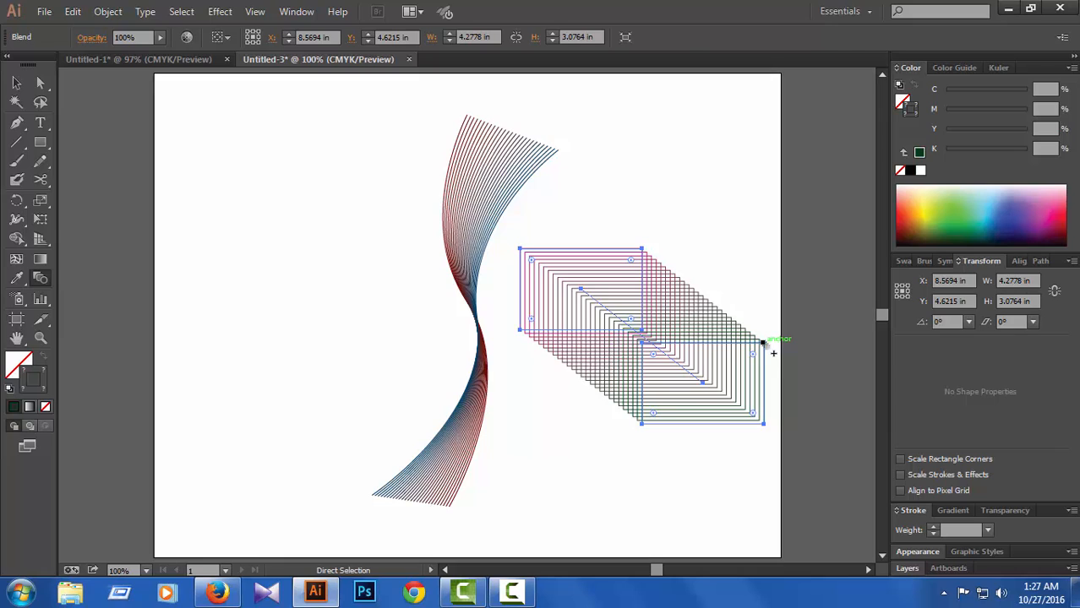
pyautogui.hotkey('ctrl', 'z')
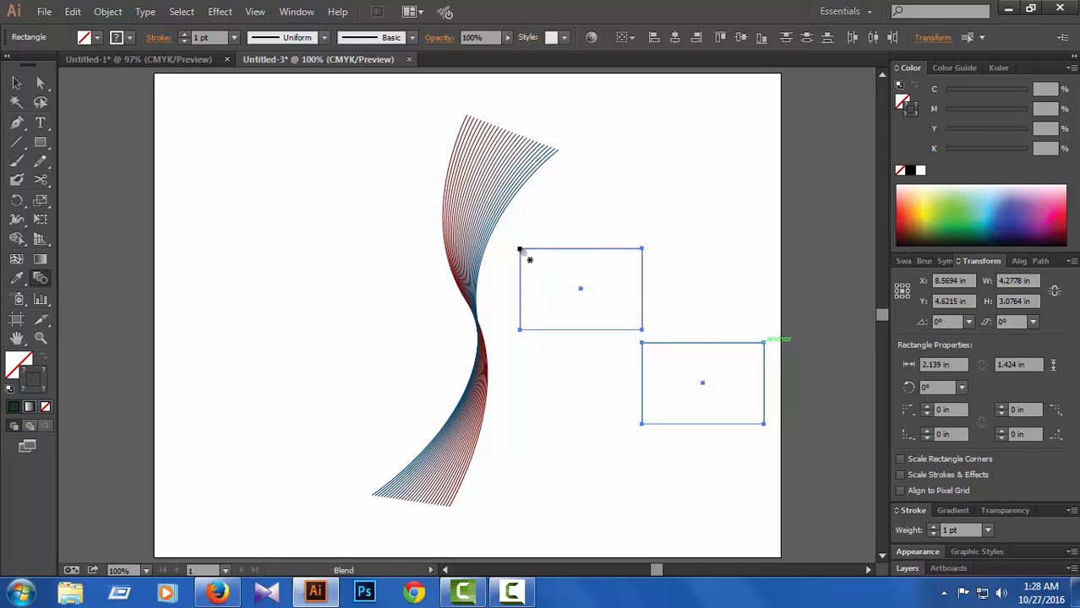
# Step: Try blending the rectangles through their upper-left corners and through the lower rectangle's upper-right corner, undoing each blend
pyautogui.click(519, 250)
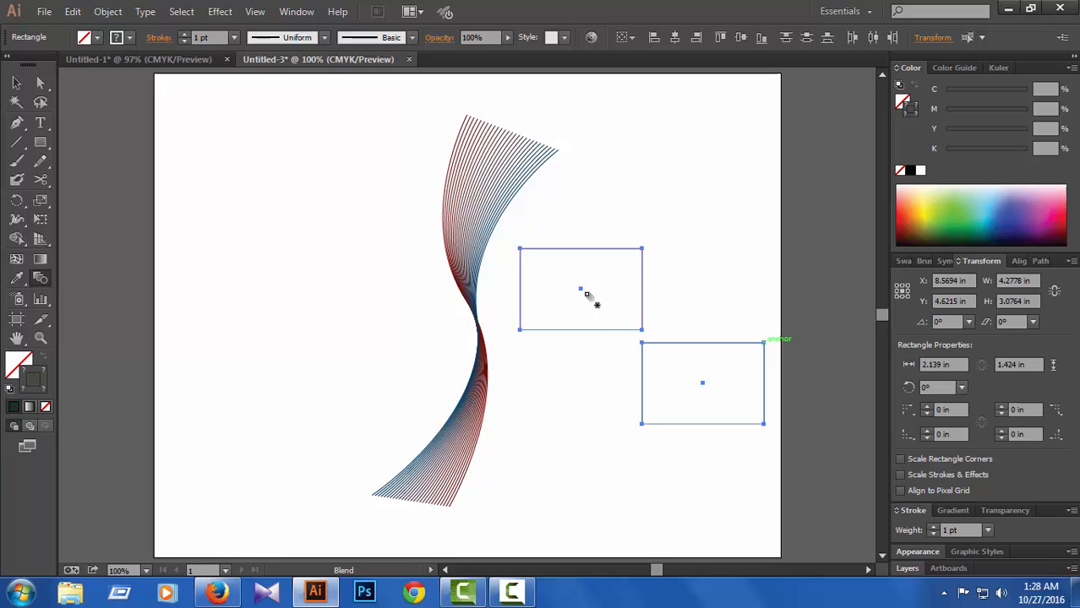
pyautogui.click(642, 344)
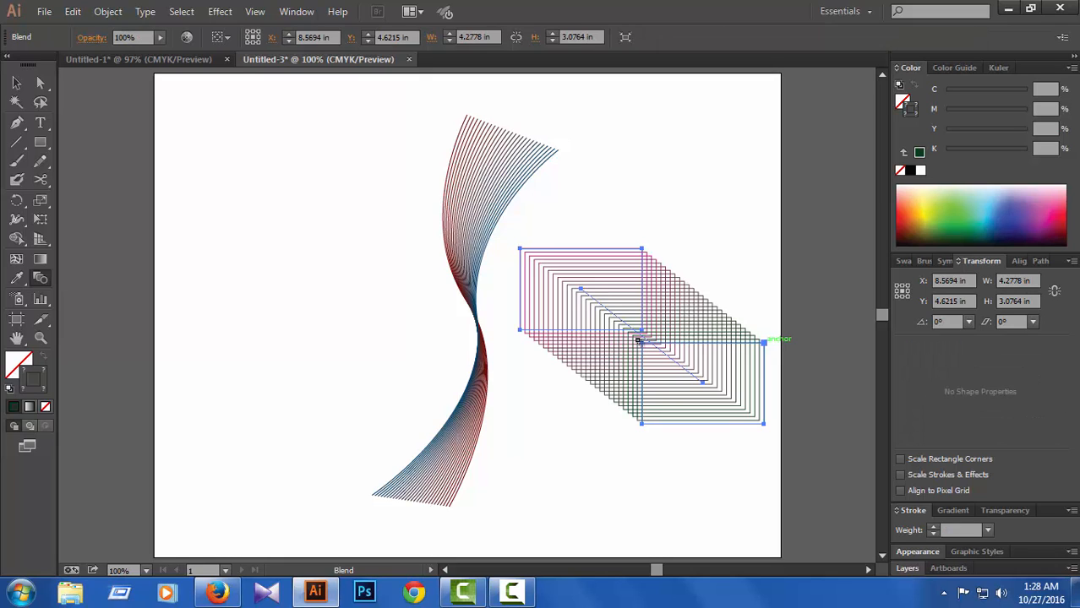
pyautogui.hotkey('ctrl', 'z')
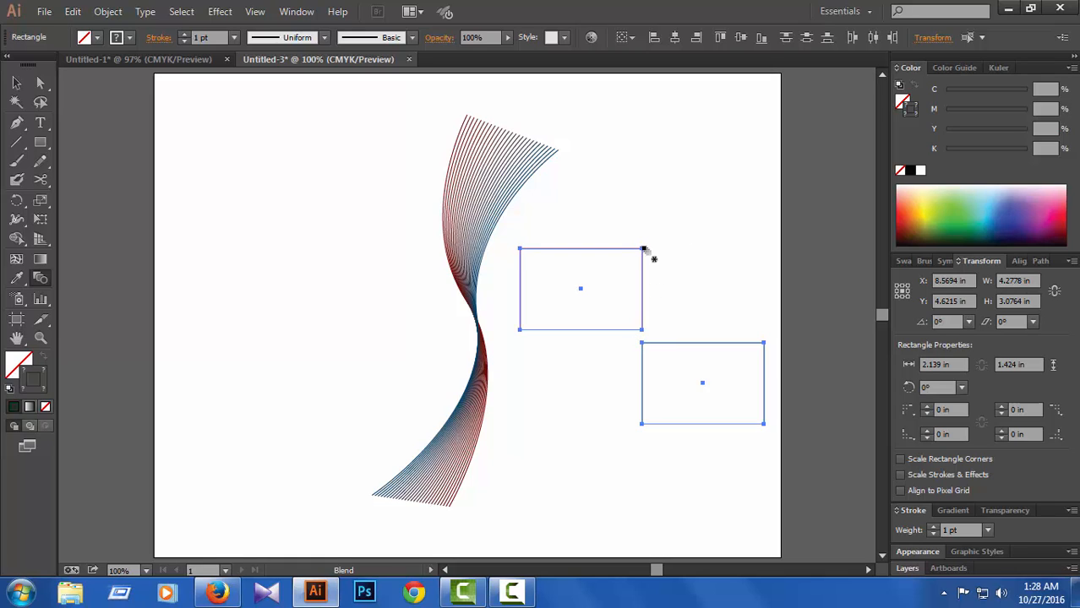
pyautogui.click(764, 344)
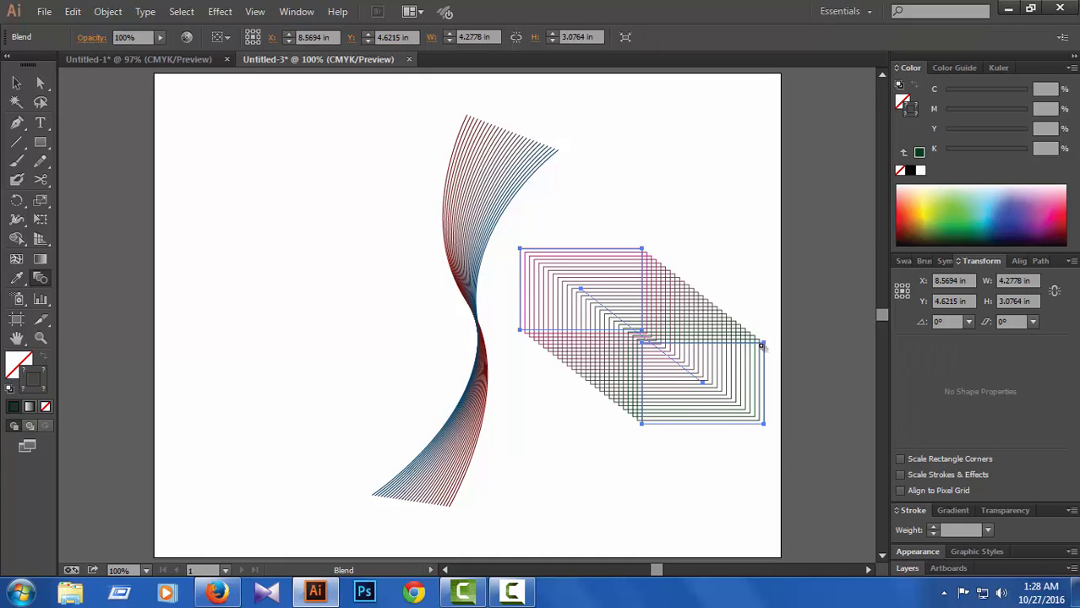
pyautogui.hotkey('ctrl', 'z')
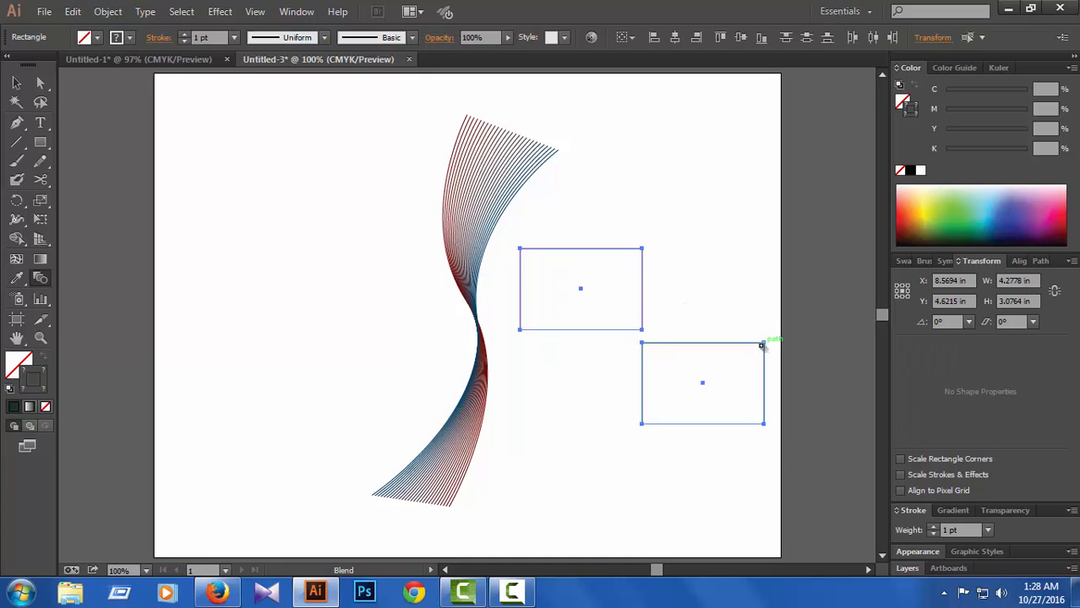
# Step: Try blending the rectangles through their lower-left corners and again at the lower rectangle's upper-right corner, undoing both attempts
pyautogui.click(521, 332)
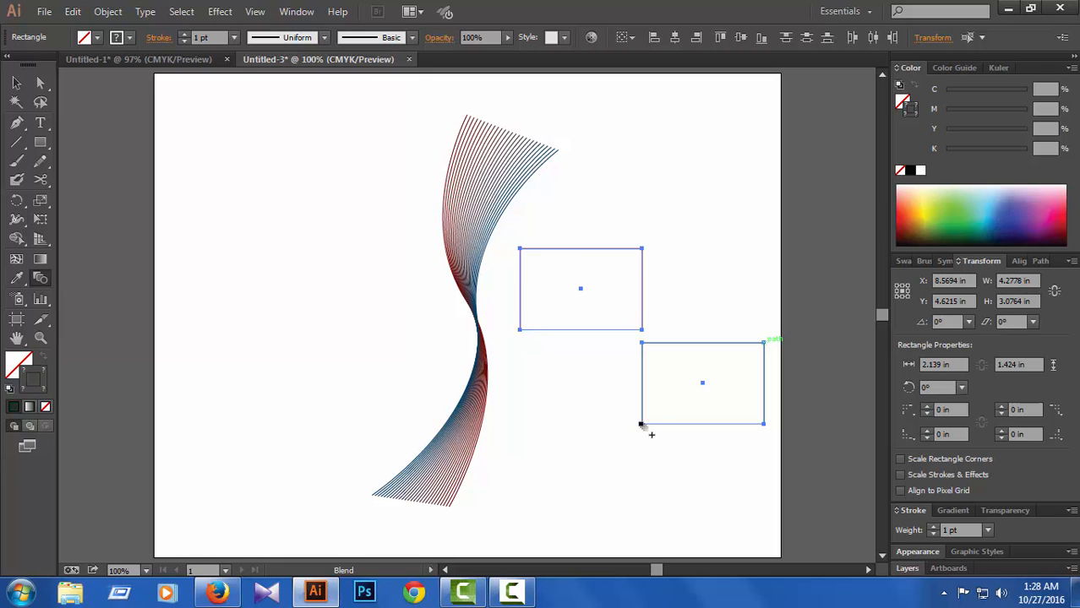
pyautogui.click(643, 425)
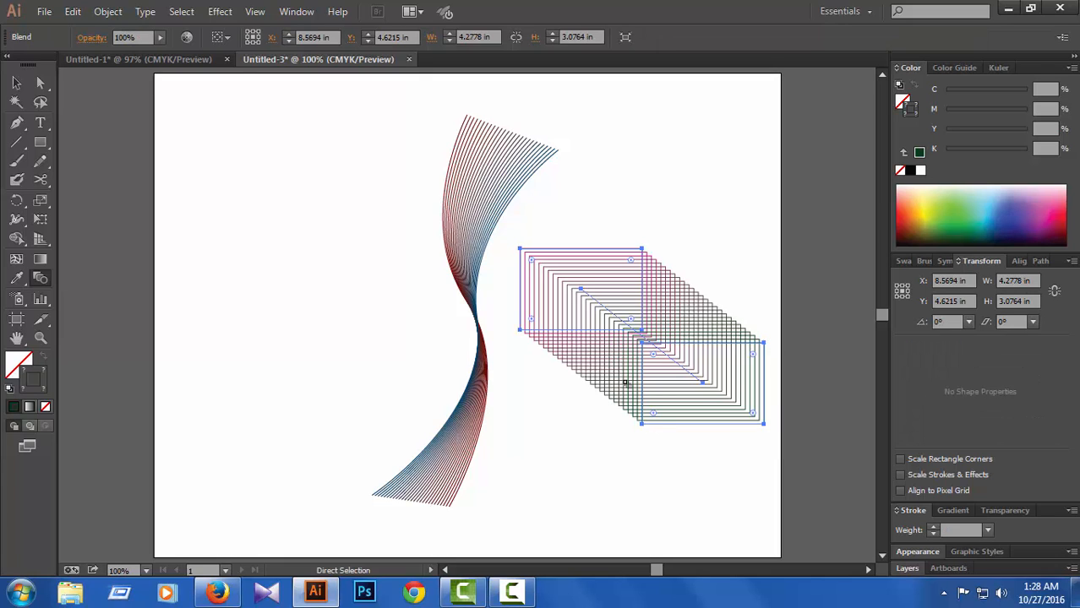
pyautogui.hotkey('ctrl', 'z')
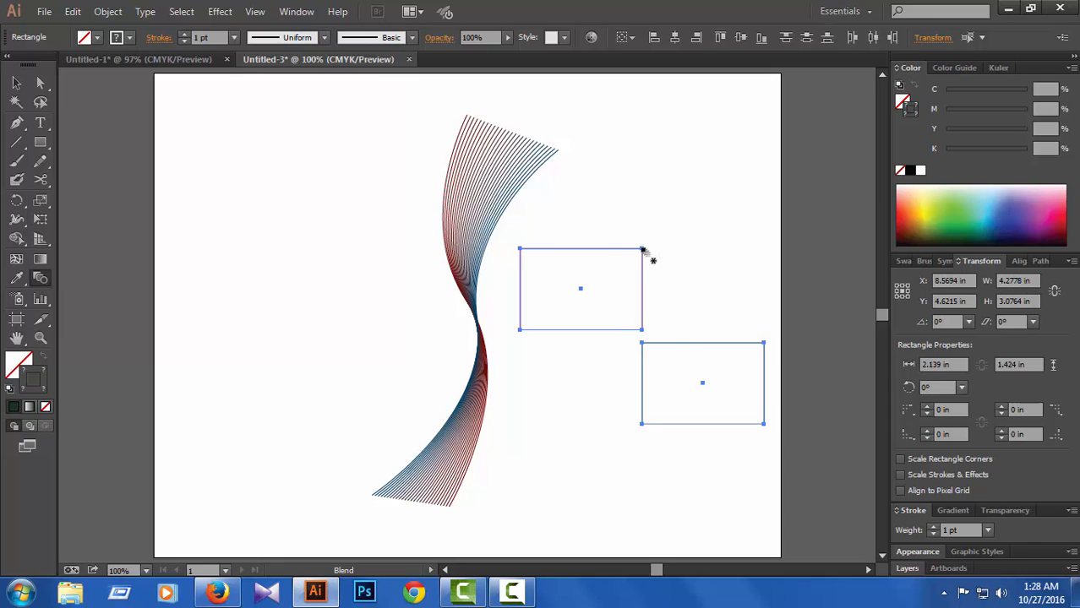
pyautogui.click(764, 344)
pyautogui.hotkey('ctrl', 'z')
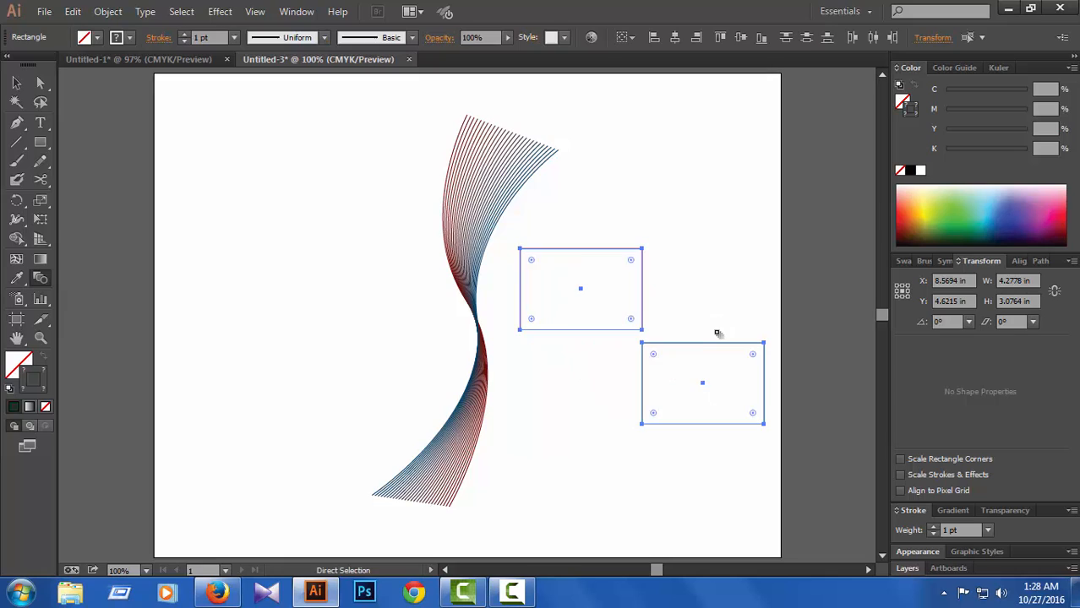
# Step: Blend the upper rectangle's lower-right corner to the lower rectangle's upper-right corner, and deselect the blend
pyautogui.click(642, 331)
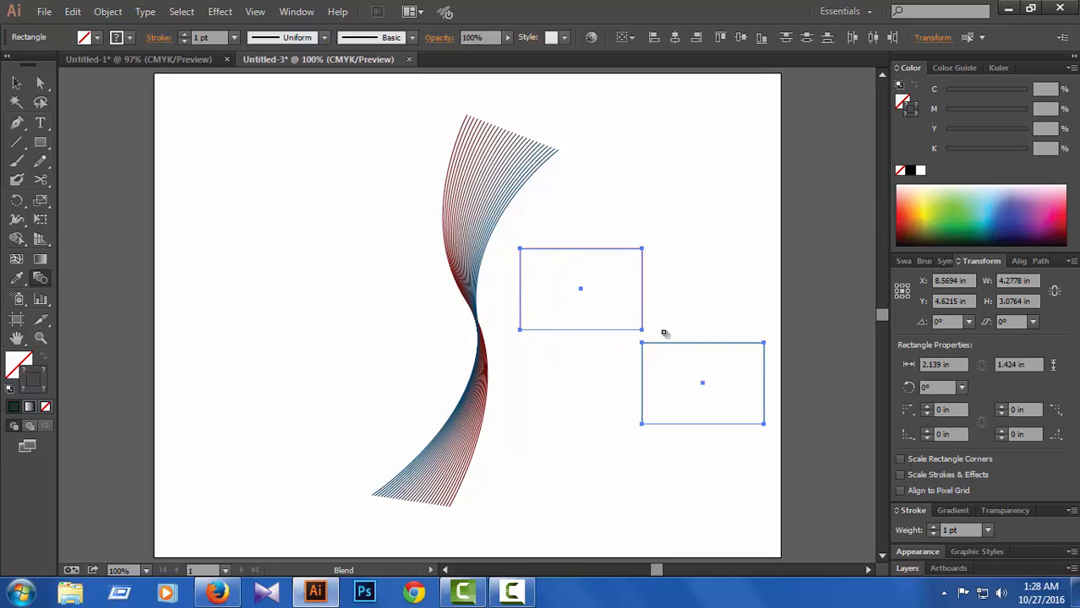
pyautogui.click(763, 345)
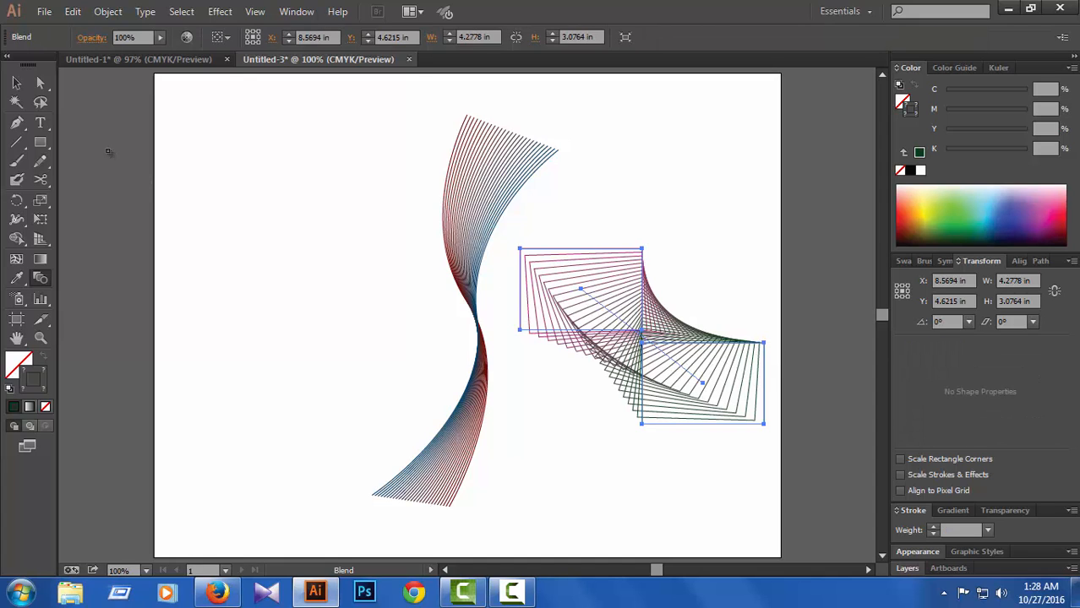
pyautogui.click(45, 87)
pyautogui.click(641, 469)
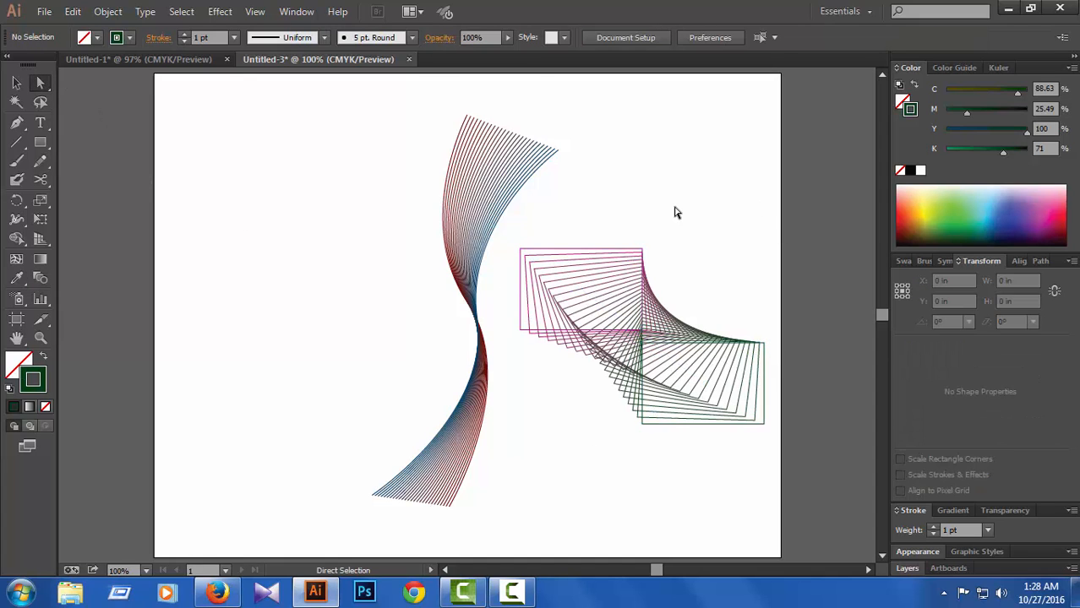
pyautogui.moveTo(676, 206); pyautogui.dragTo(605, 458)
pyautogui.click(605, 459)
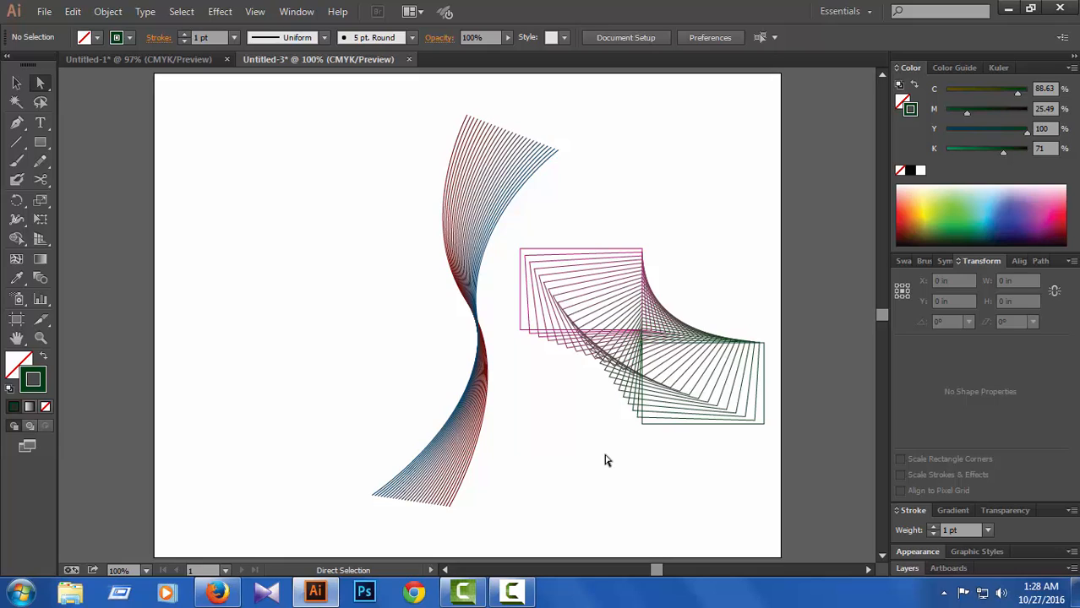